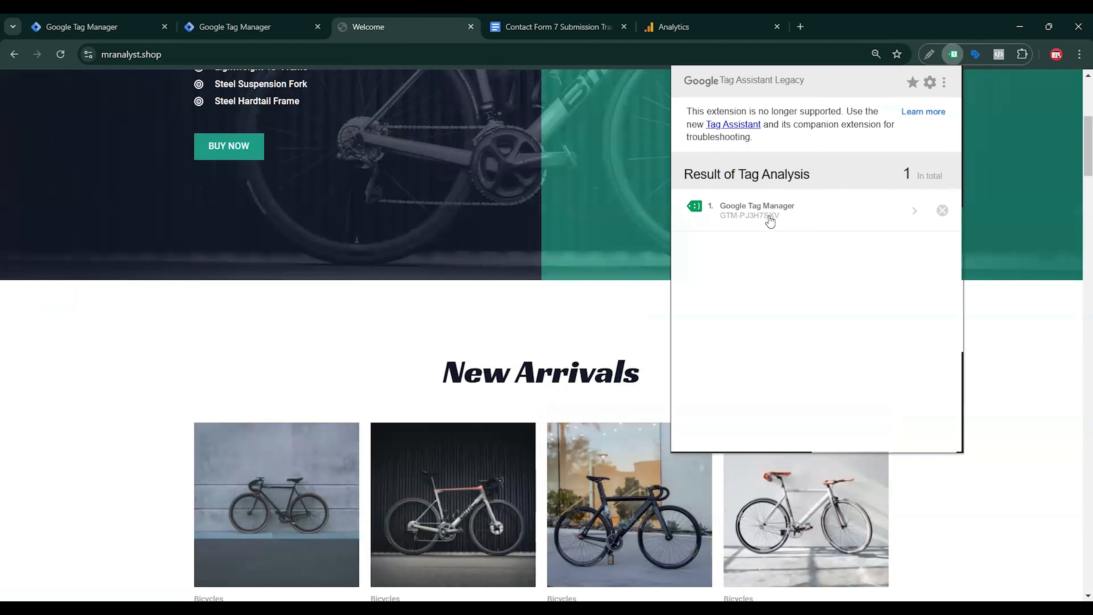
# Step: Open the store's Contact page and look over the contact form fields
pyautogui.click(670, 283)
pyautogui.scroll(5, 706, 245)
pyautogui.click(674, 95)
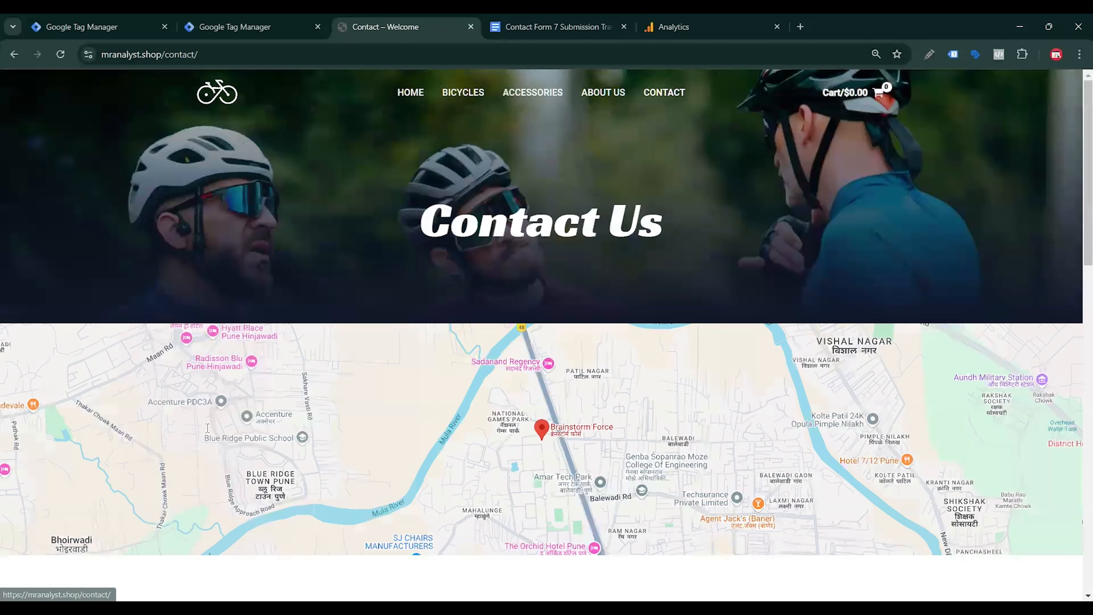
pyautogui.scroll(-10, 262, 417)
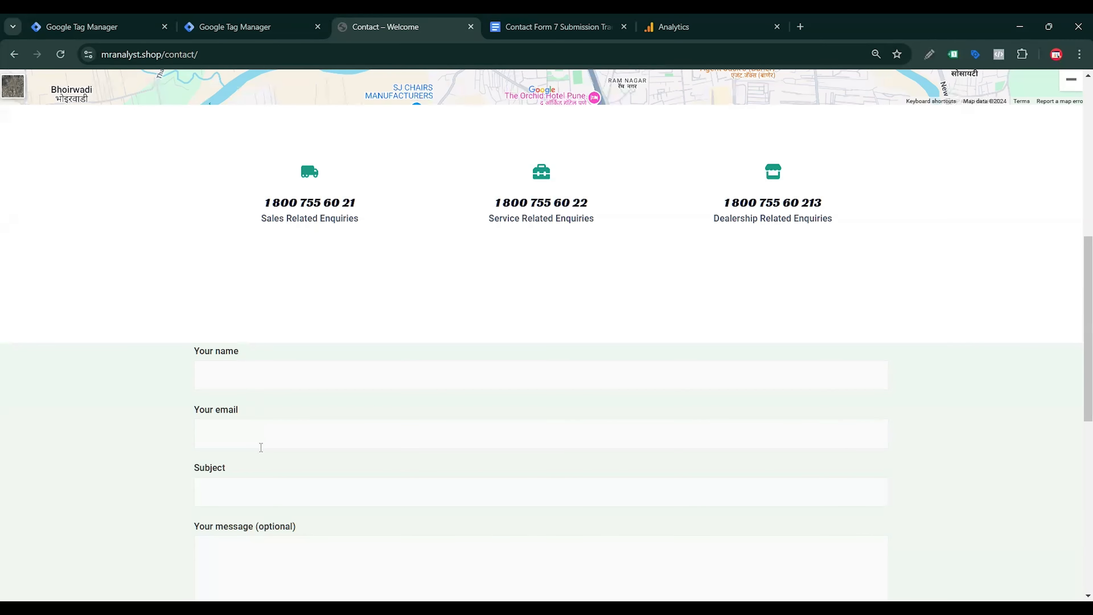
pyautogui.scroll(-6, 261, 447)
pyautogui.scroll(4, 263, 452)
# Step: In the Tag Manager web container, create a new tag of type Custom HTML
pyautogui.click(244, 24)
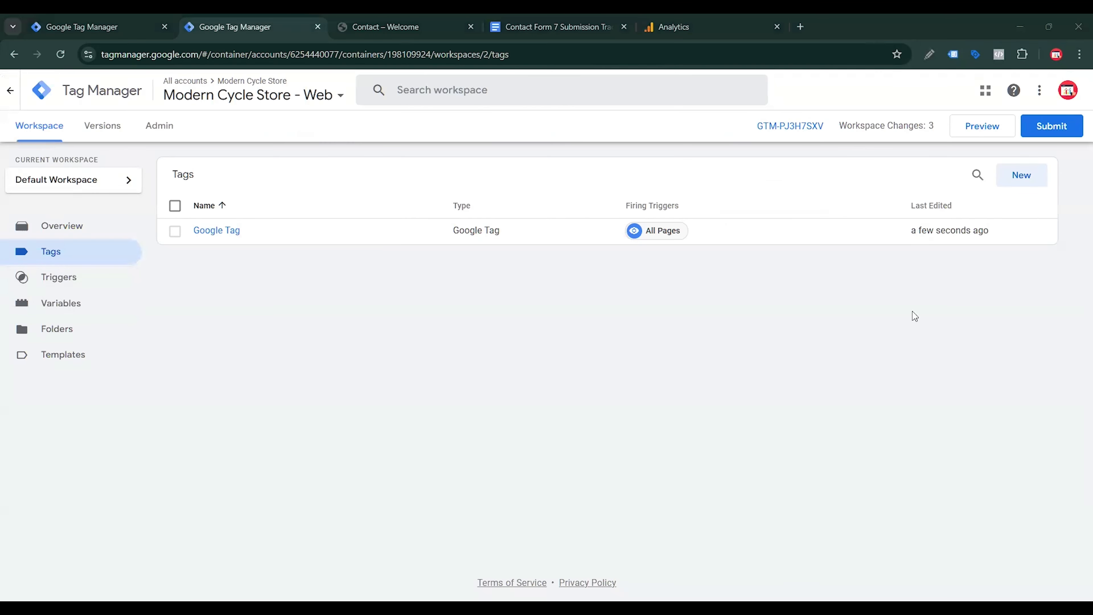
pyautogui.click(1032, 181)
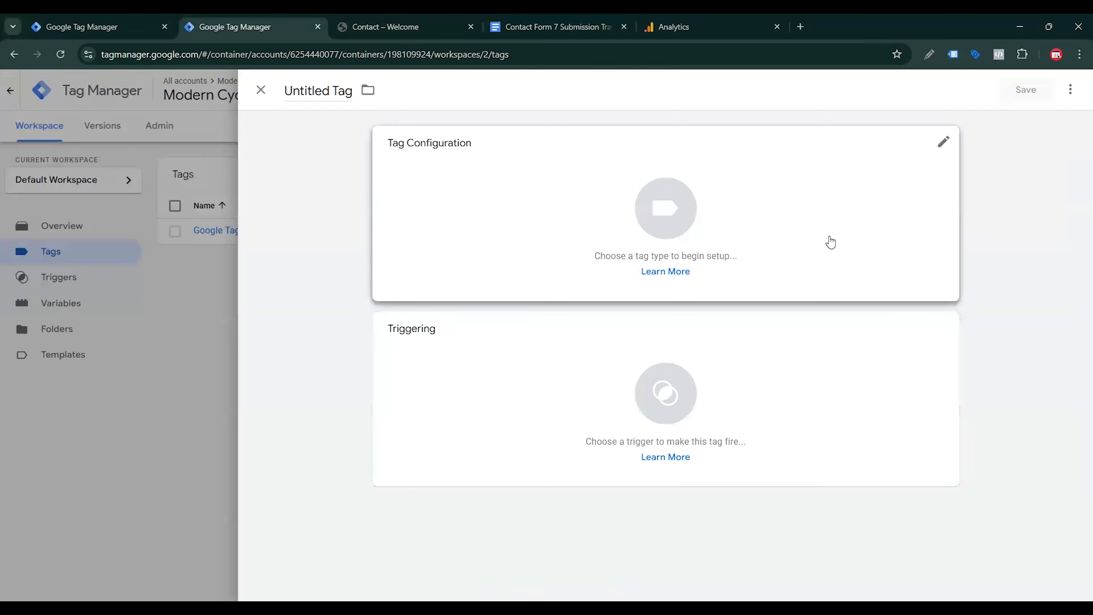
pyautogui.click(830, 241)
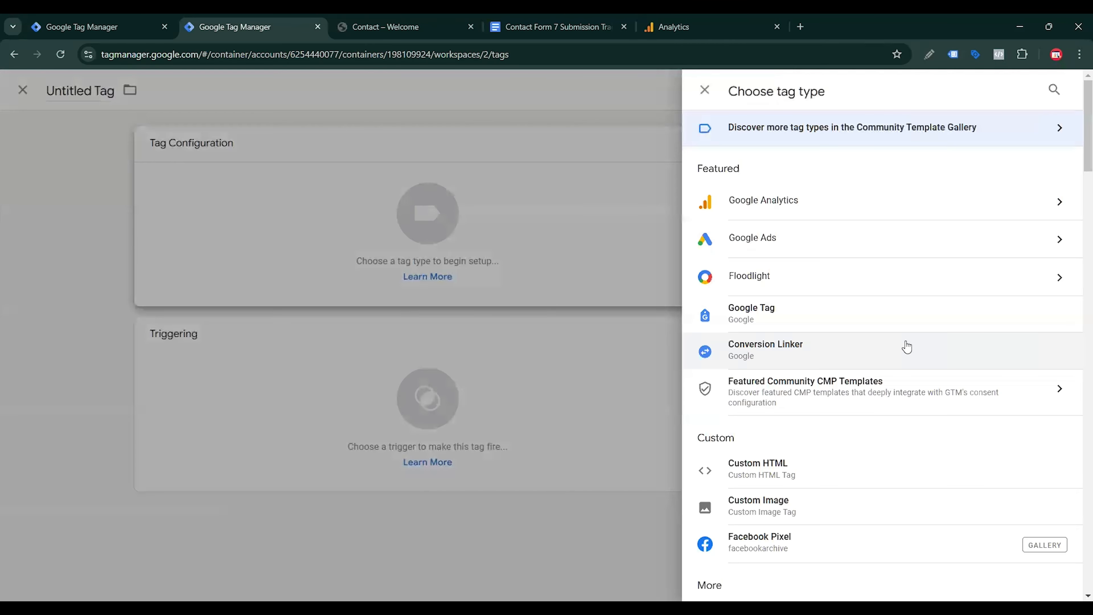
pyautogui.click(820, 470)
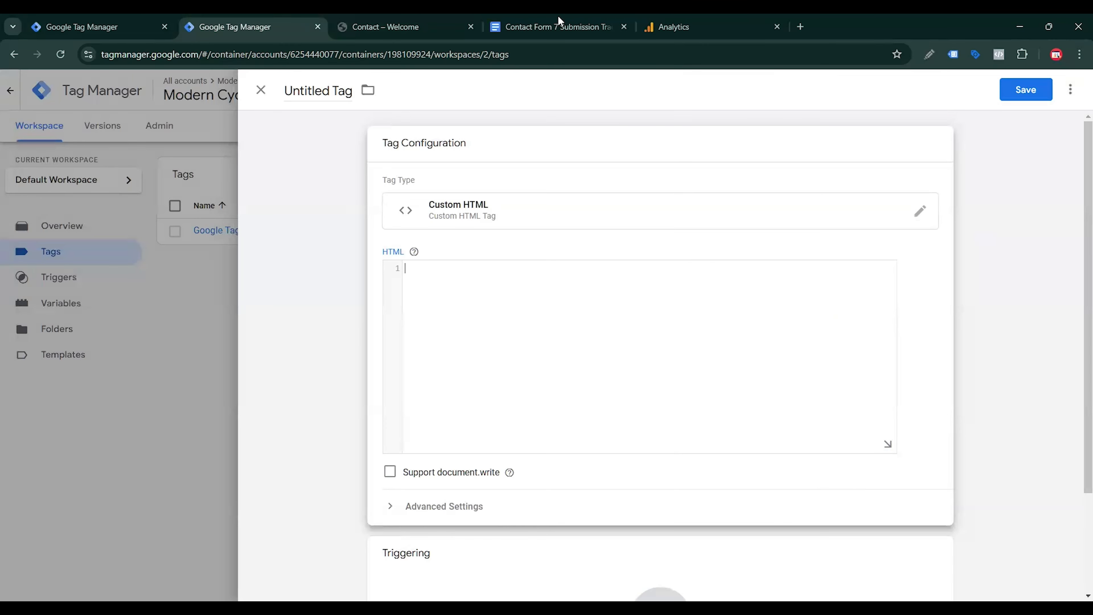
# Step: Copy the Custom HTML listener script from the Contact Form 7 Submission Tracking document
pyautogui.click(536, 27)
pyautogui.scroll(-3, 312, 506)
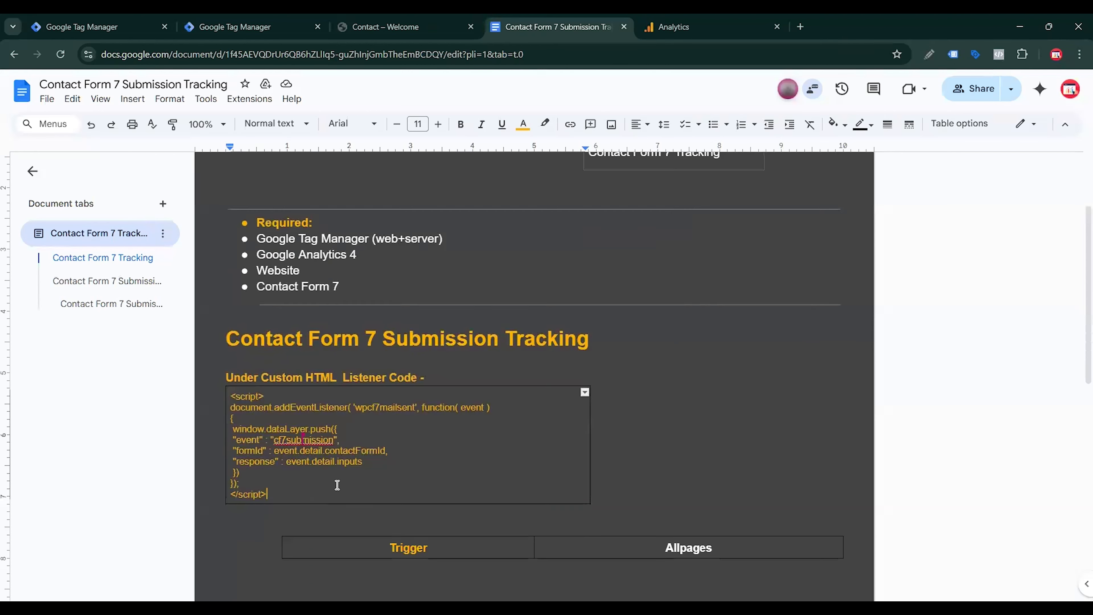
pyautogui.moveTo(292, 496); pyautogui.dragTo(227, 401)
pyautogui.hotkey('ctrl', 'c')
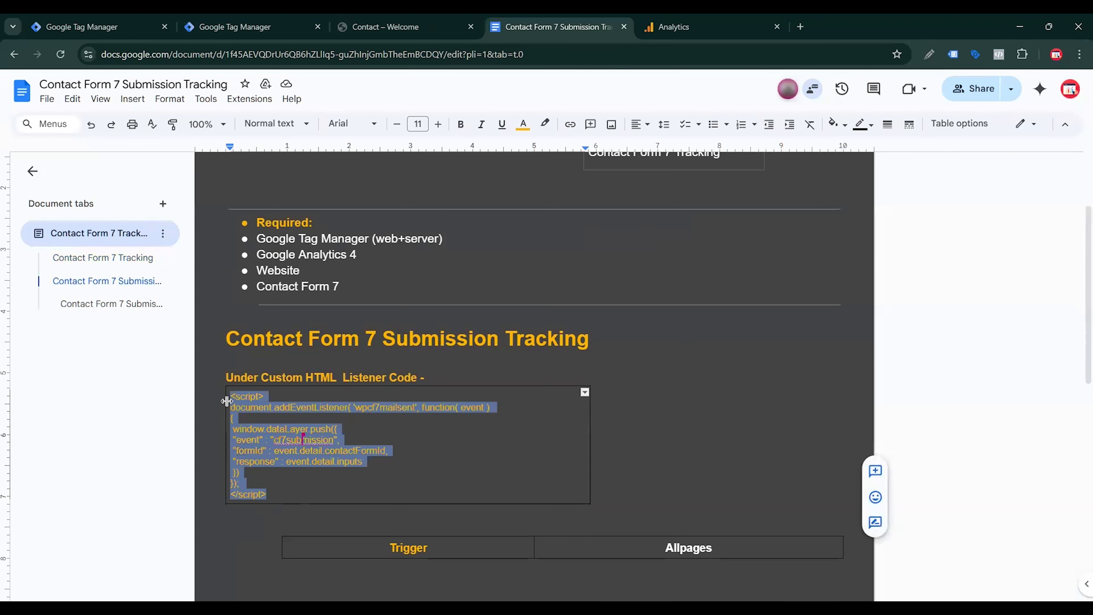
# Step: Return to the untitled tag in Tag Manager and paste the listener script into its HTML code
pyautogui.click(218, 24)
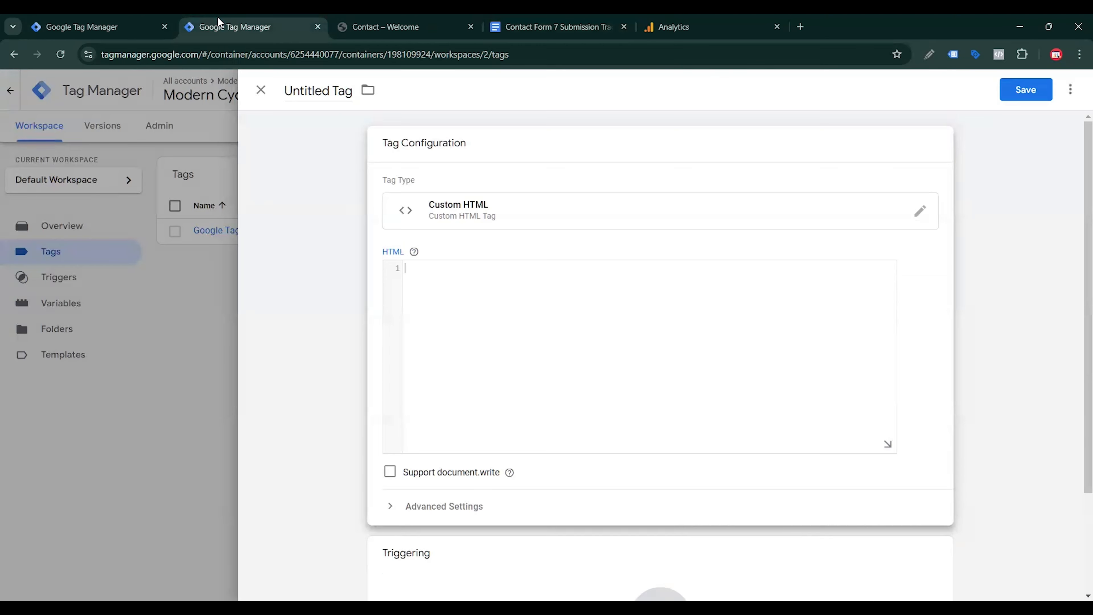
pyautogui.click(324, 137)
pyautogui.click(441, 313)
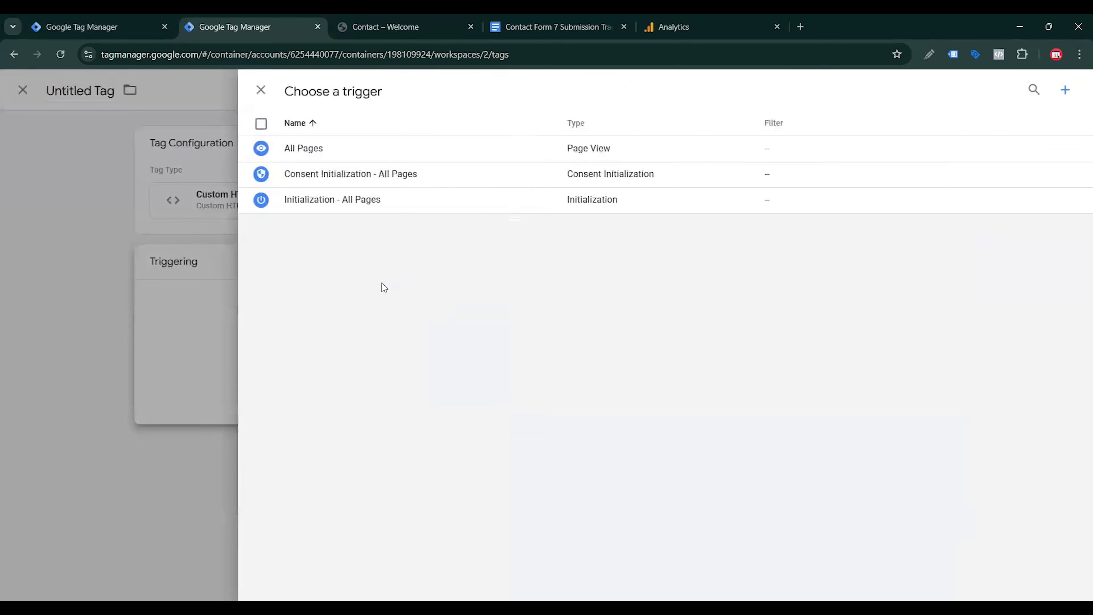
pyautogui.click(148, 347)
pyautogui.click(593, 225)
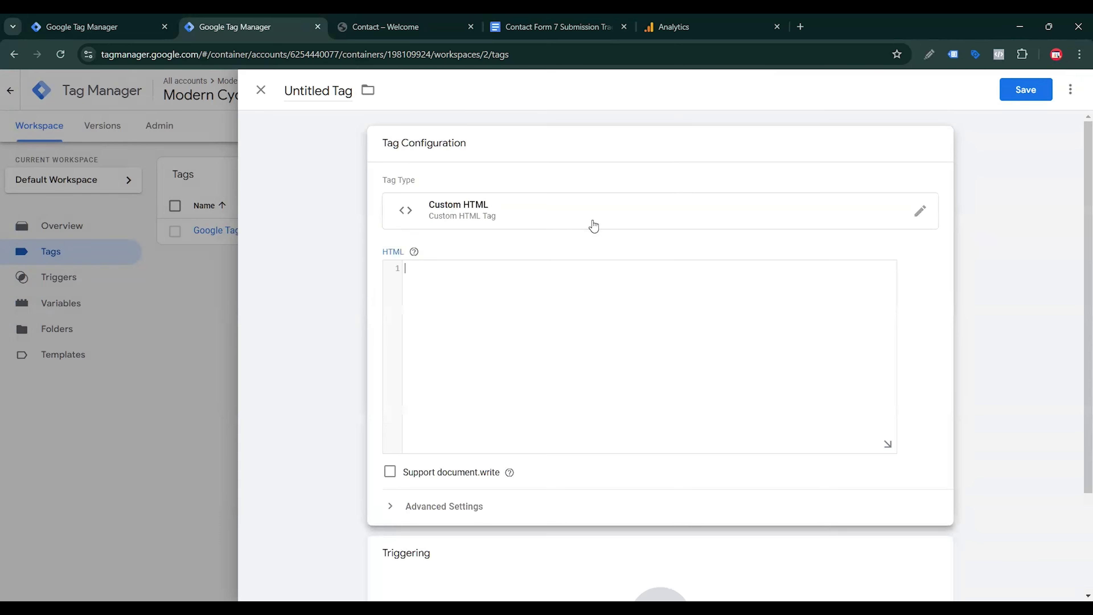
pyautogui.hotkey('ctrl', 'v')
# Step: Assign the All Pages trigger to the listener tag and save it under the default name Custom HTML
pyautogui.click(535, 562)
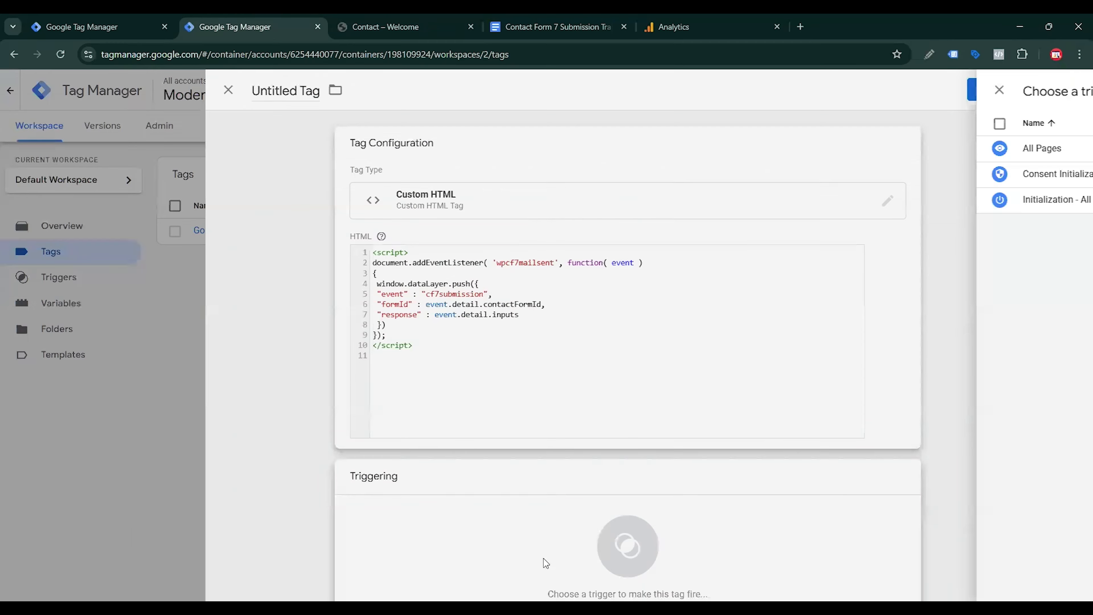
pyautogui.click(767, 151)
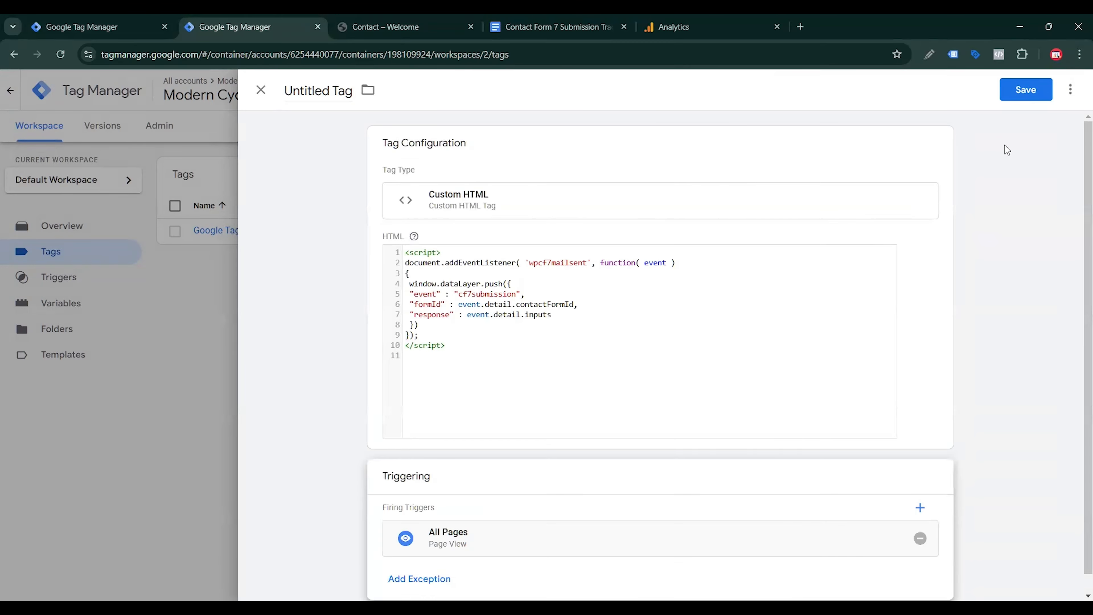
pyautogui.hotkey('ctrl', 's')
pyautogui.press('Return')
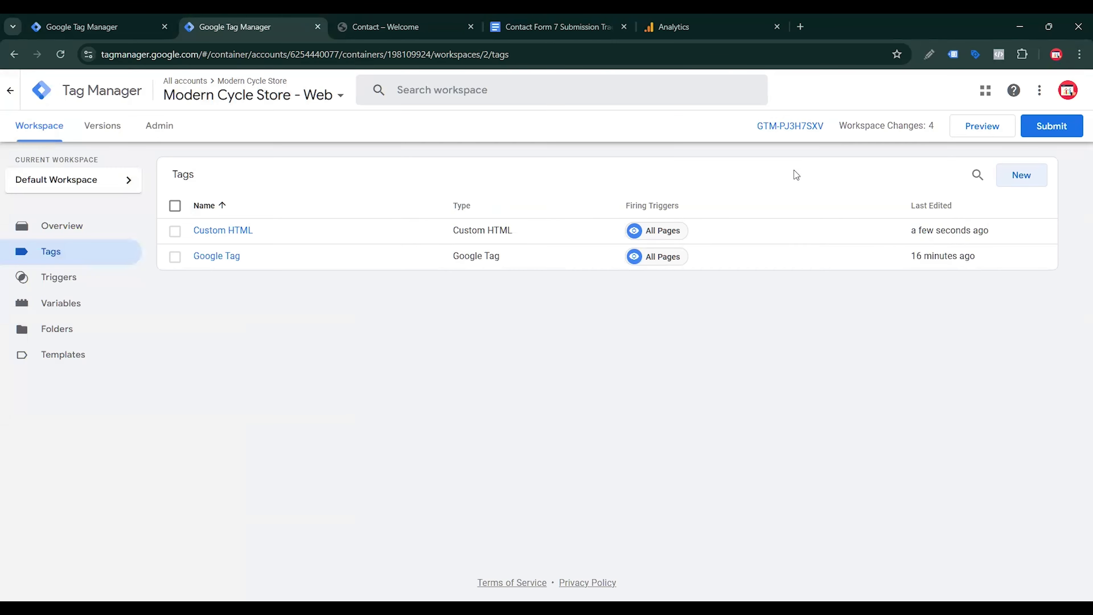
# Step: Start preview mode for the web container and connect Tag Assistant to the mranalyst.shop website
pyautogui.click(984, 131)
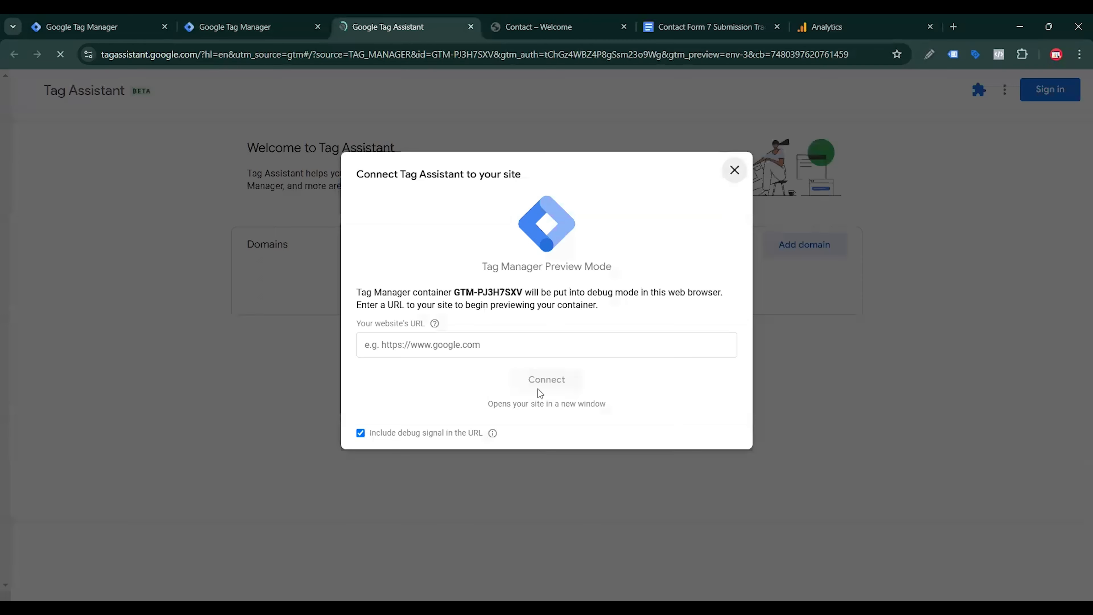
pyautogui.click(431, 347)
pyautogui.click(430, 374)
pyautogui.press('Return')
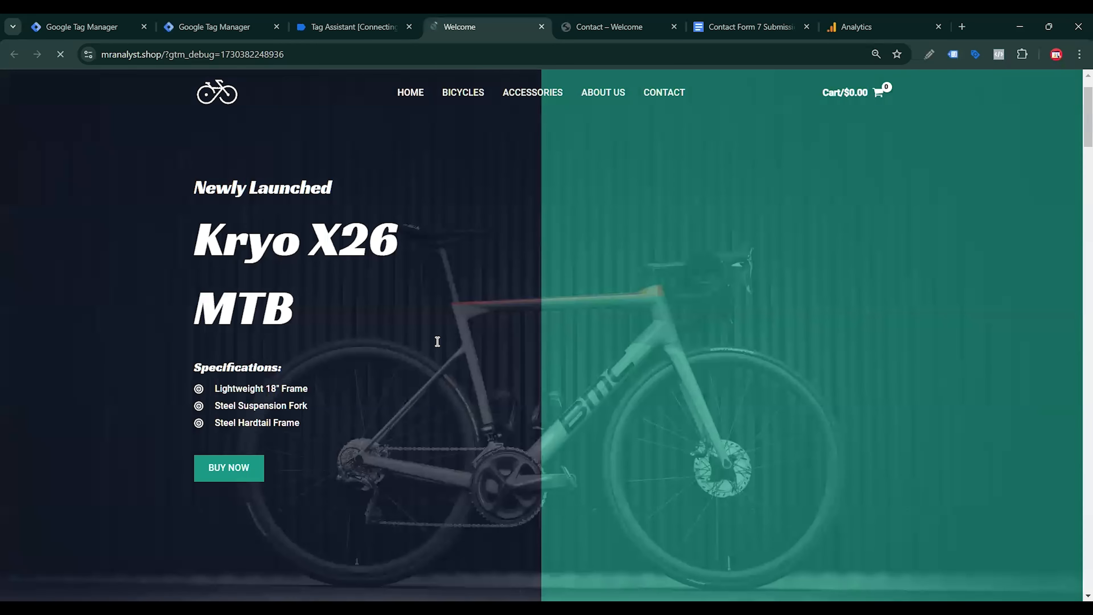
# Step: On the Contact page of the debug session, fill in the form's name and e-mail and enter the subject "gdf"
pyautogui.scroll(-6, 675, 295)
pyautogui.scroll(3, 705, 201)
pyautogui.scroll(3, 697, 173)
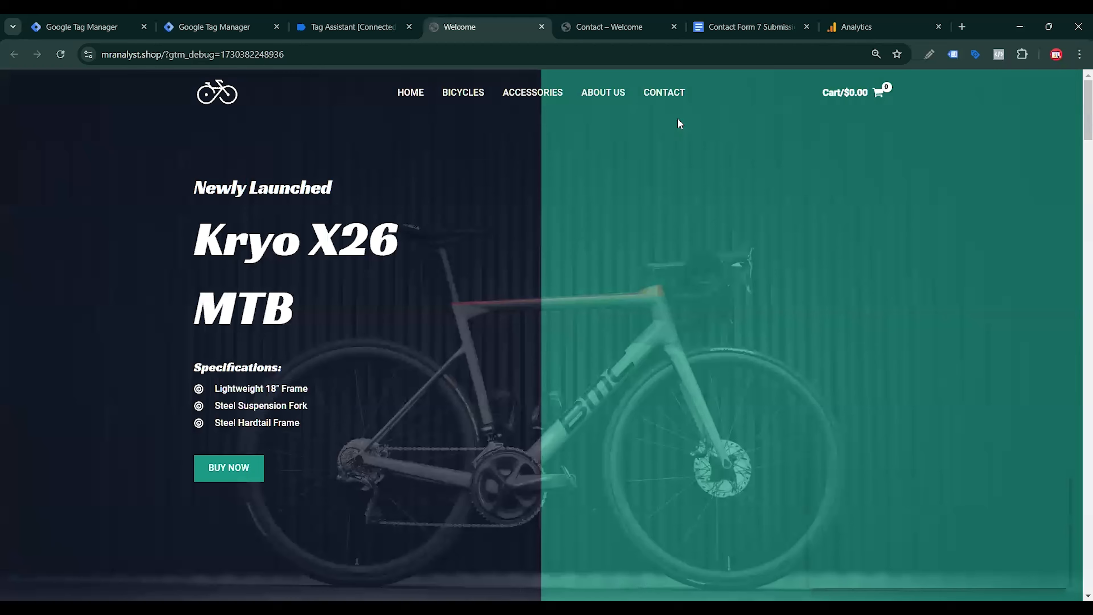
pyautogui.click(671, 98)
pyautogui.scroll(-5, 475, 461)
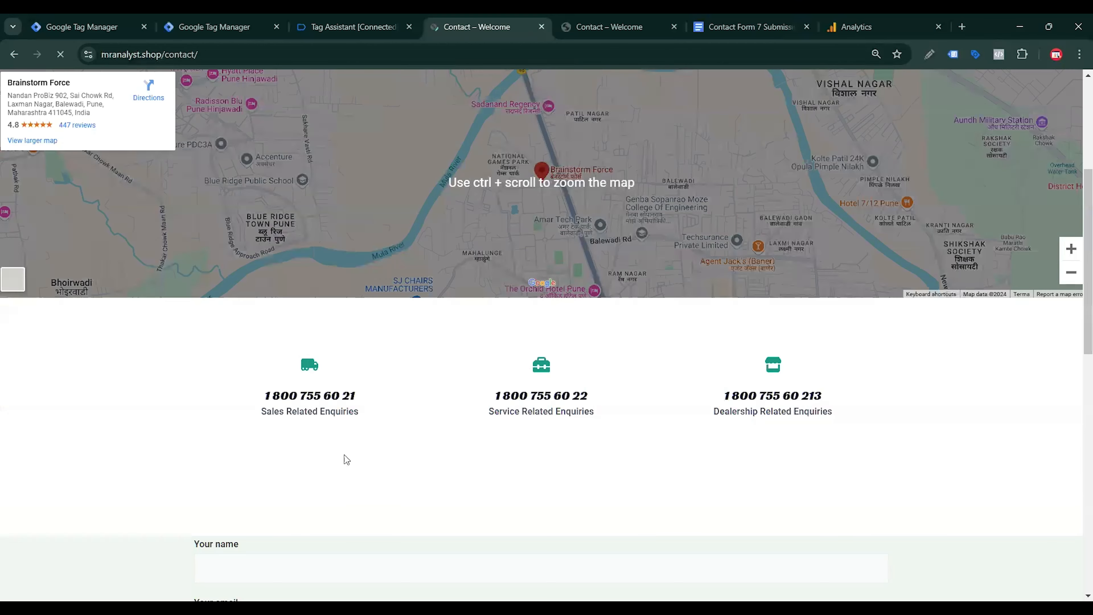
pyautogui.scroll(-4, 269, 363)
pyautogui.click(269, 366)
pyautogui.click(300, 415)
pyautogui.click(275, 493)
pyautogui.write('gdf')
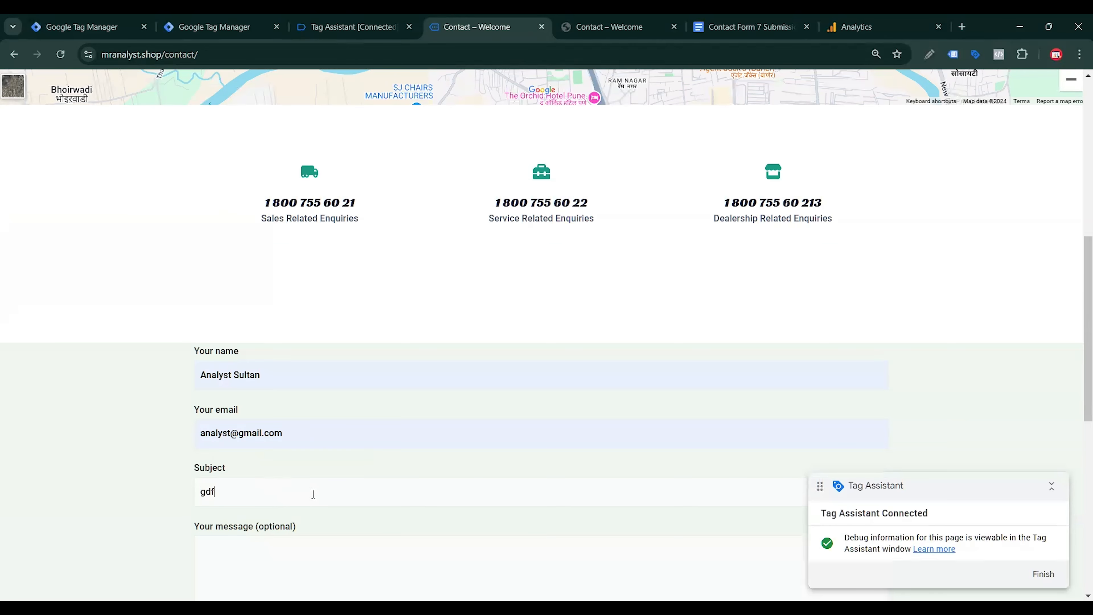
# Step: Enter "Hello" as the contact form's message and submit the form
pyautogui.scroll(-4, 301, 478)
pyautogui.click(269, 446)
pyautogui.write('Hello')
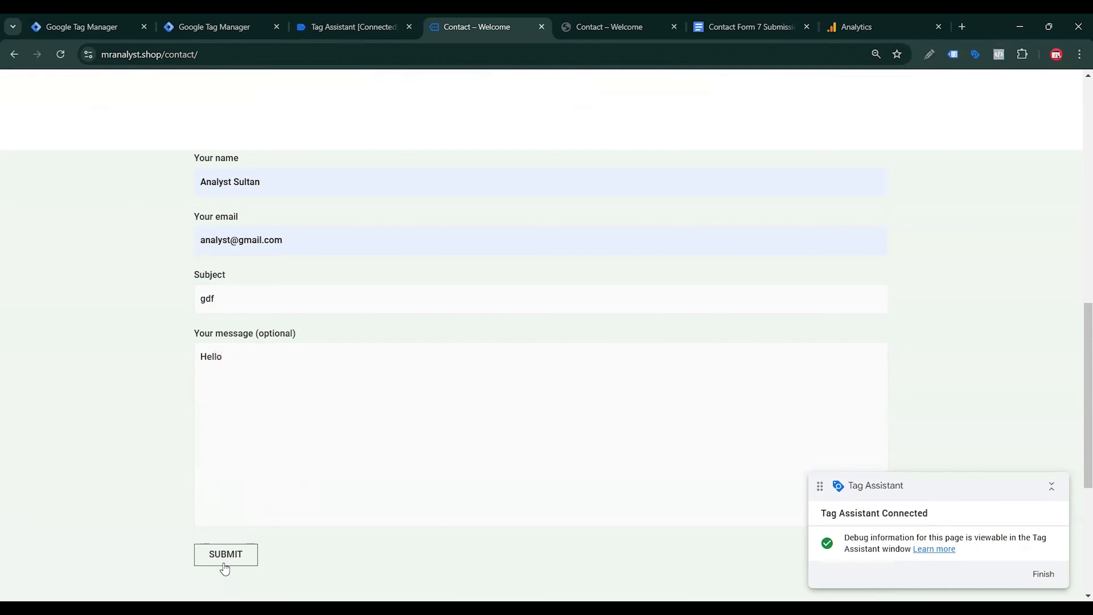
pyautogui.click(224, 568)
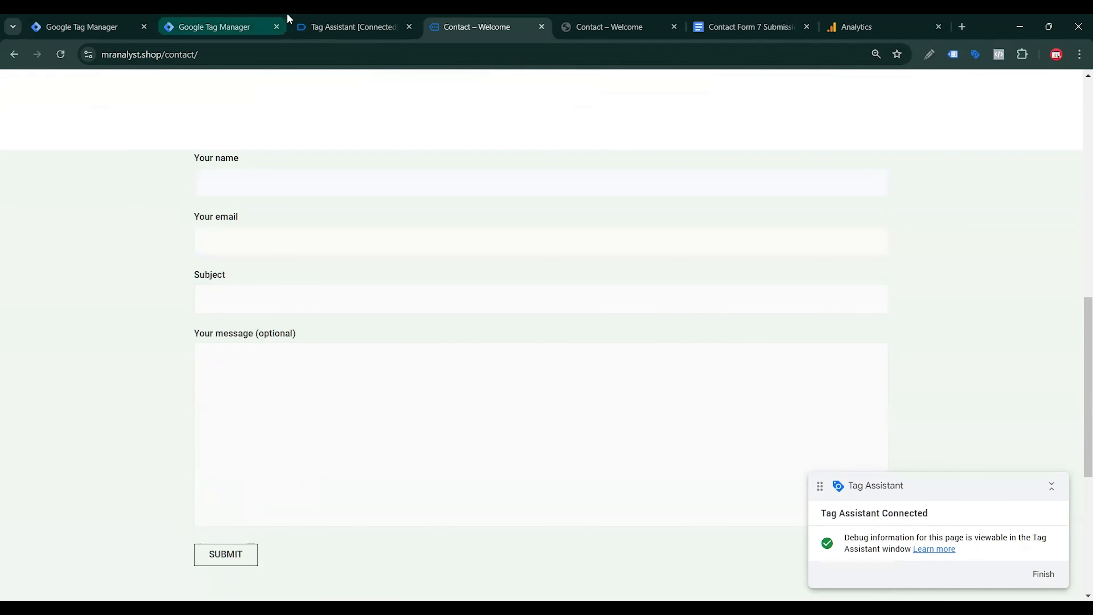
# Step: In Tag Assistant, examine the data layer push of the cf7submission event
pyautogui.click(318, 26)
pyautogui.click(435, 370)
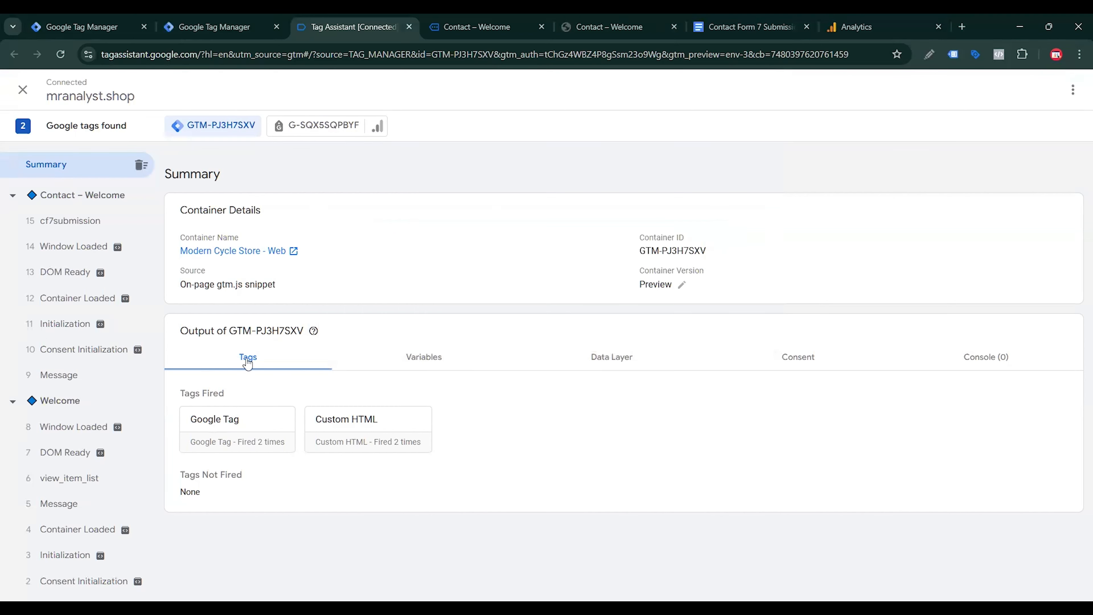
pyautogui.click(54, 232)
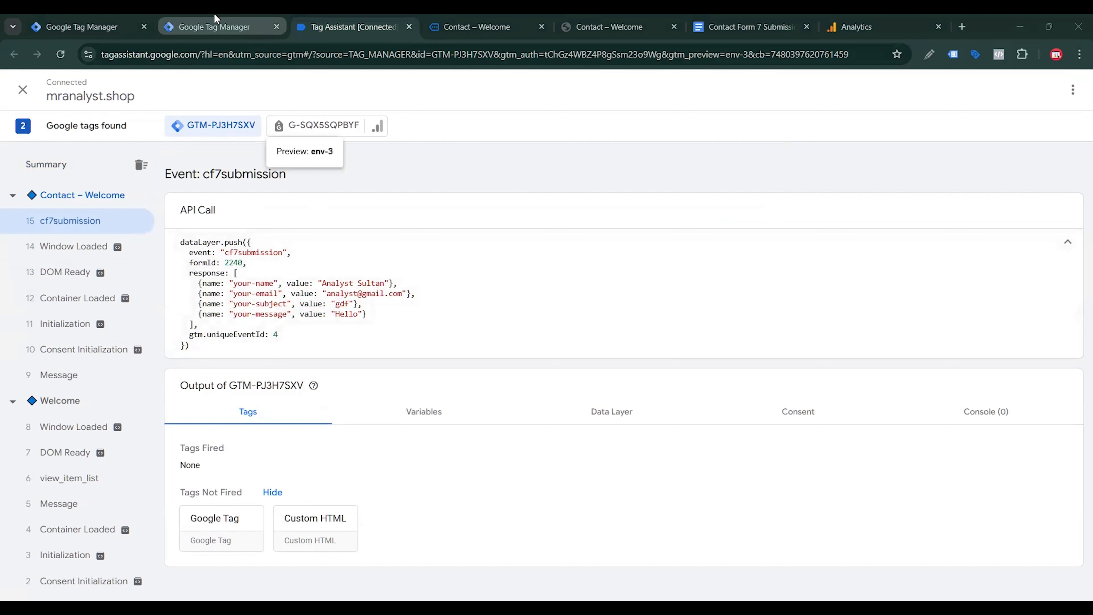
# Step: In the Tag Manager web container, create a new tag of type Google Analytics: GA4 Event
pyautogui.click(222, 26)
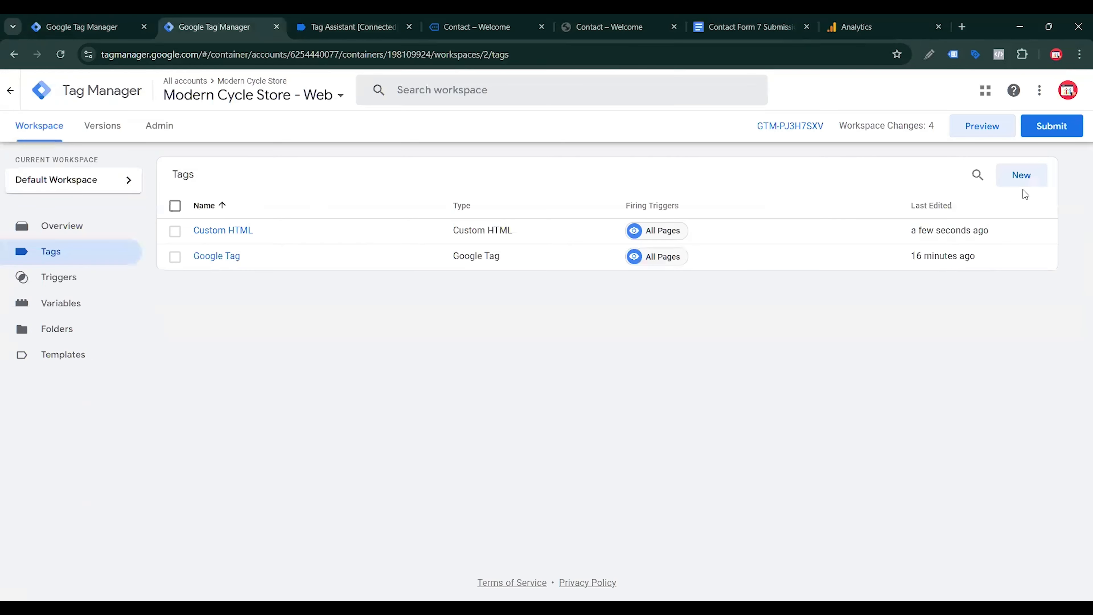
pyautogui.click(1023, 182)
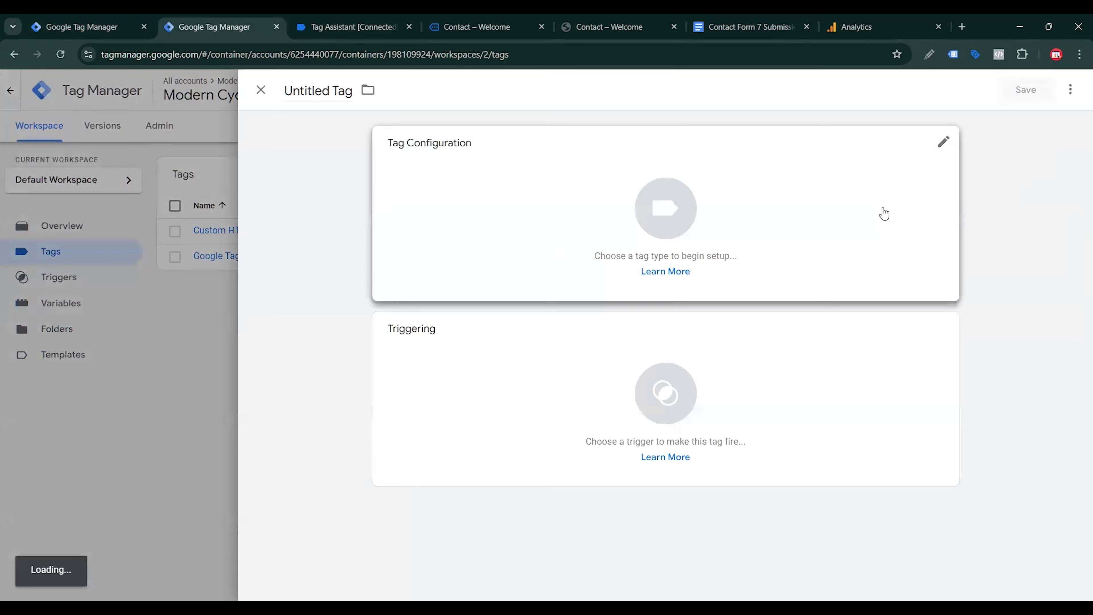
pyautogui.click(854, 211)
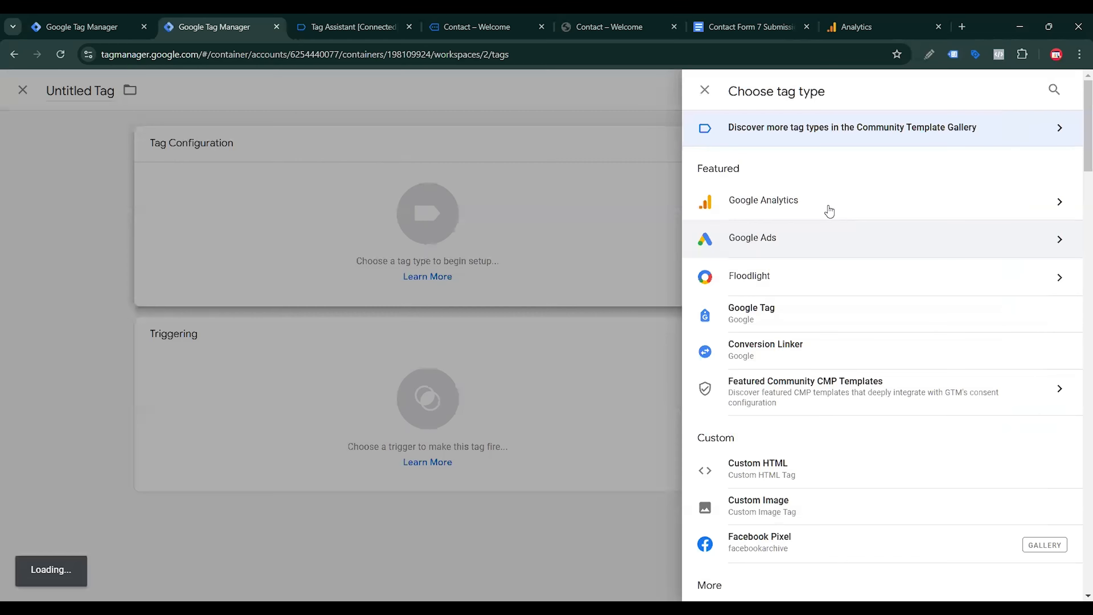
pyautogui.click(827, 210)
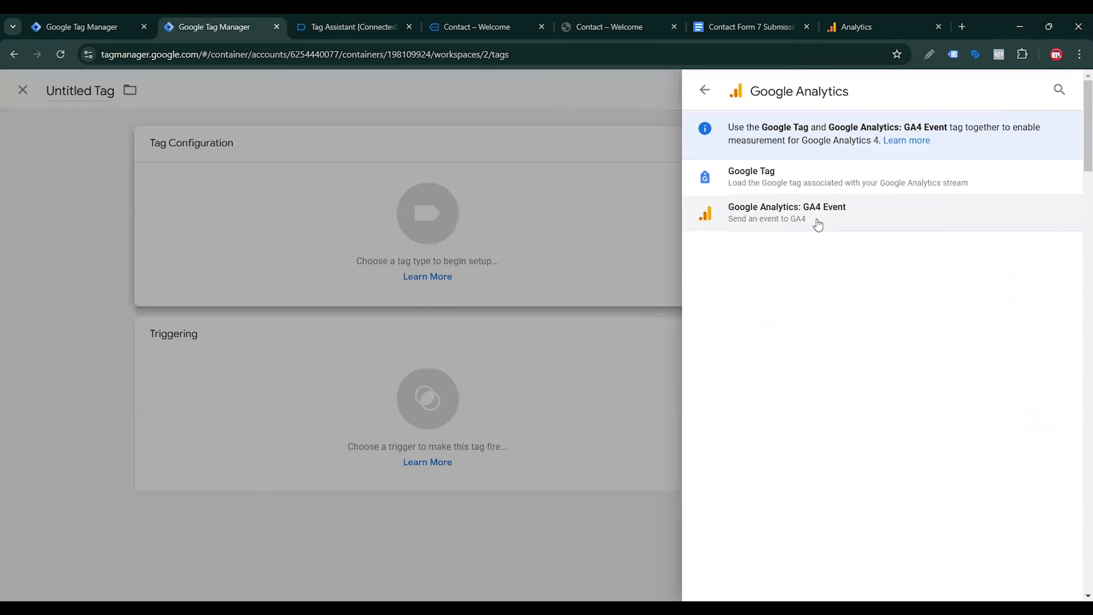
pyautogui.click(817, 222)
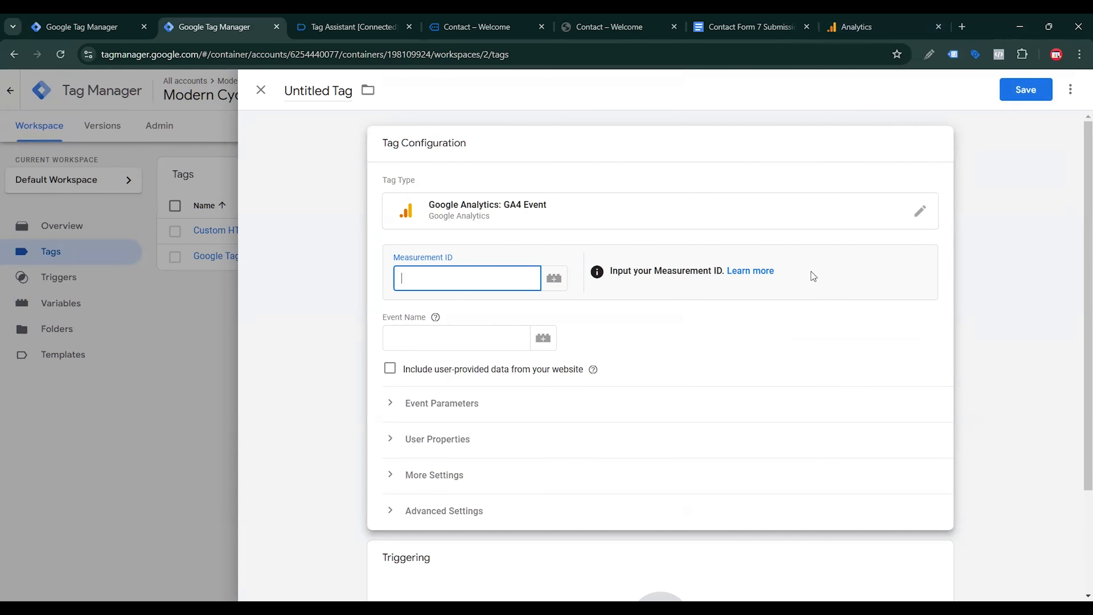
# Step: Copy the measurement ID of the web data stream in Google Analytics and return to the untitled GA4 event tag
pyautogui.click(858, 28)
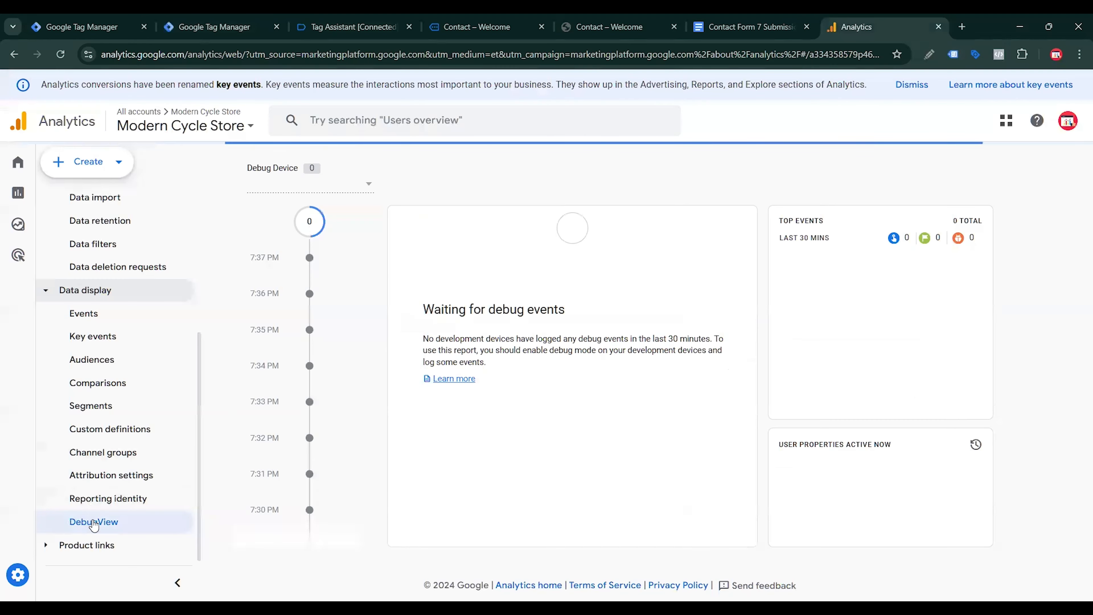
pyautogui.scroll(3, 129, 379)
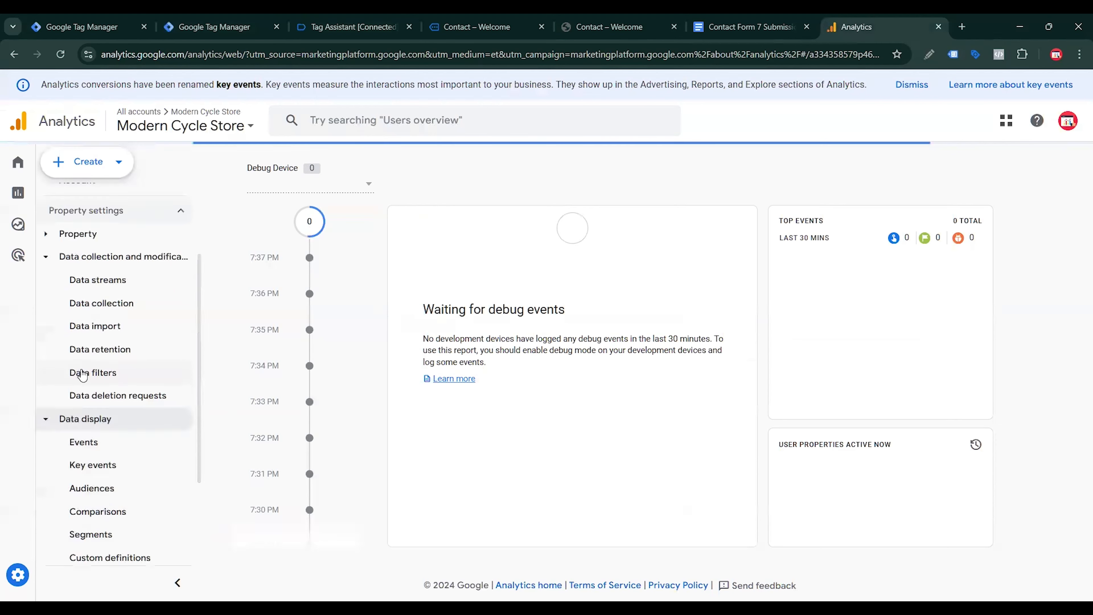
pyautogui.scroll(2, 156, 386)
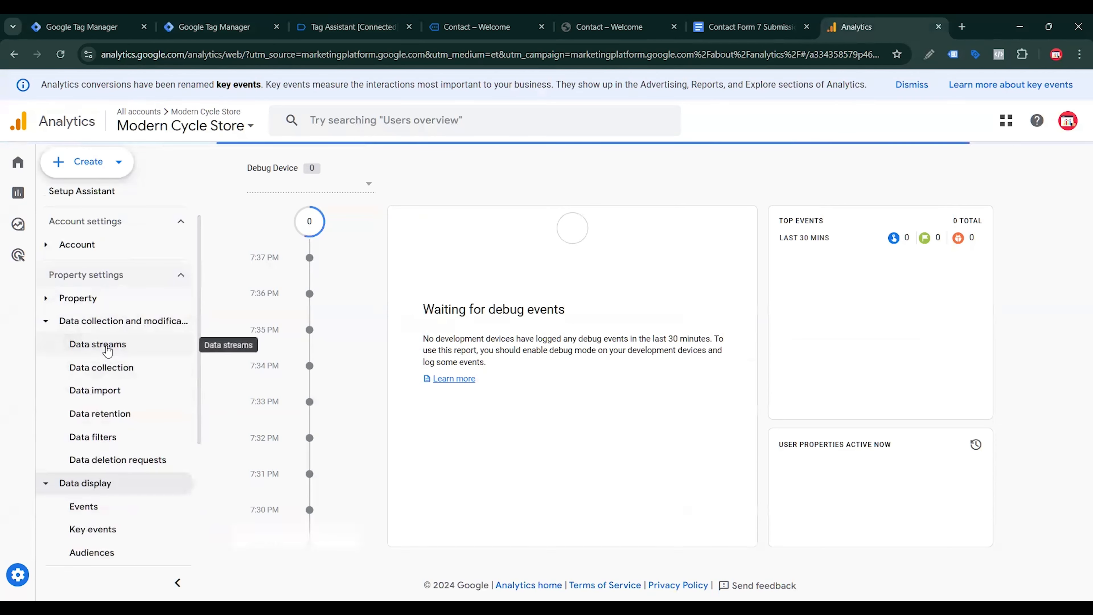
pyautogui.click(113, 348)
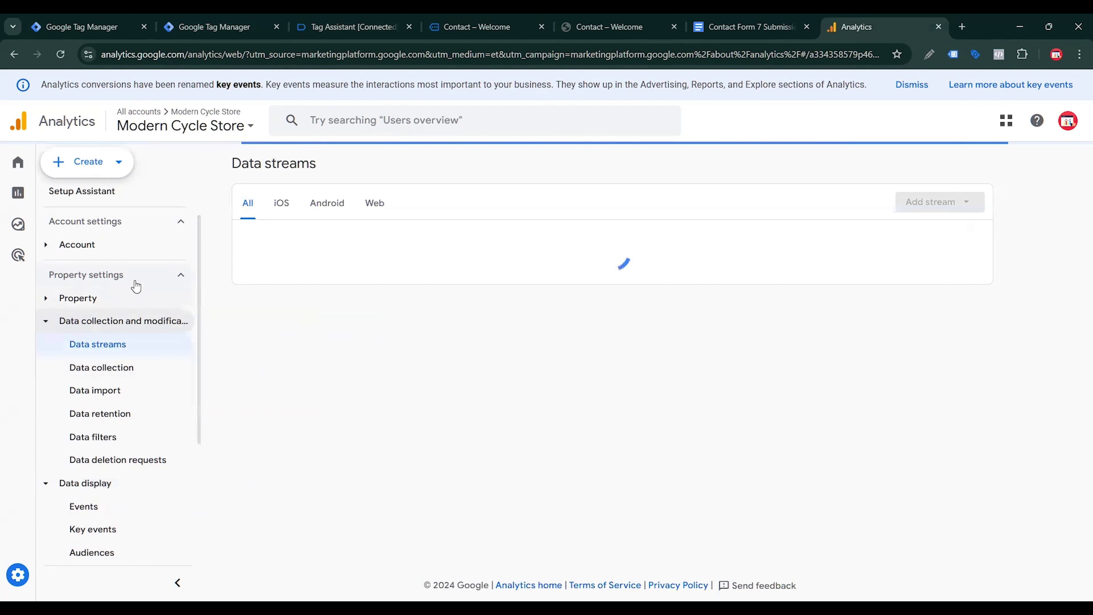
pyautogui.click(432, 237)
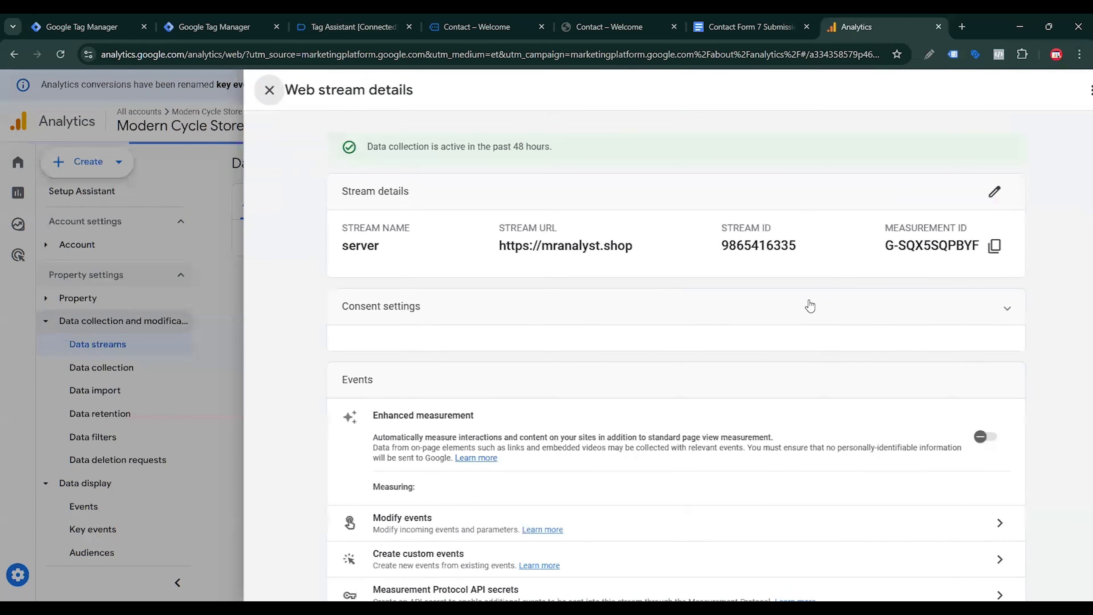
pyautogui.click(969, 253)
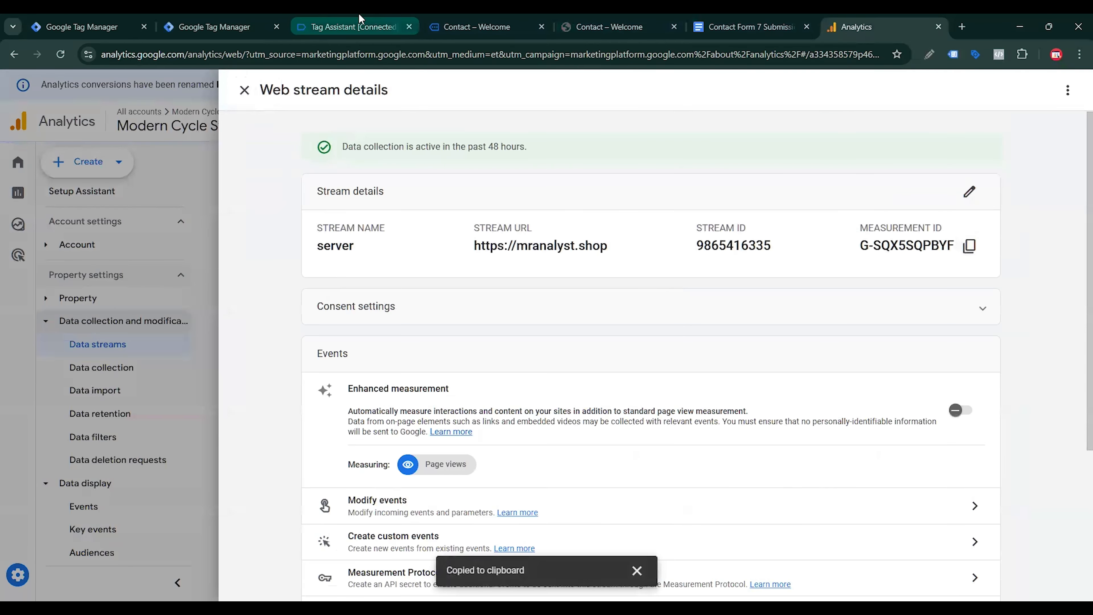
pyautogui.click(246, 19)
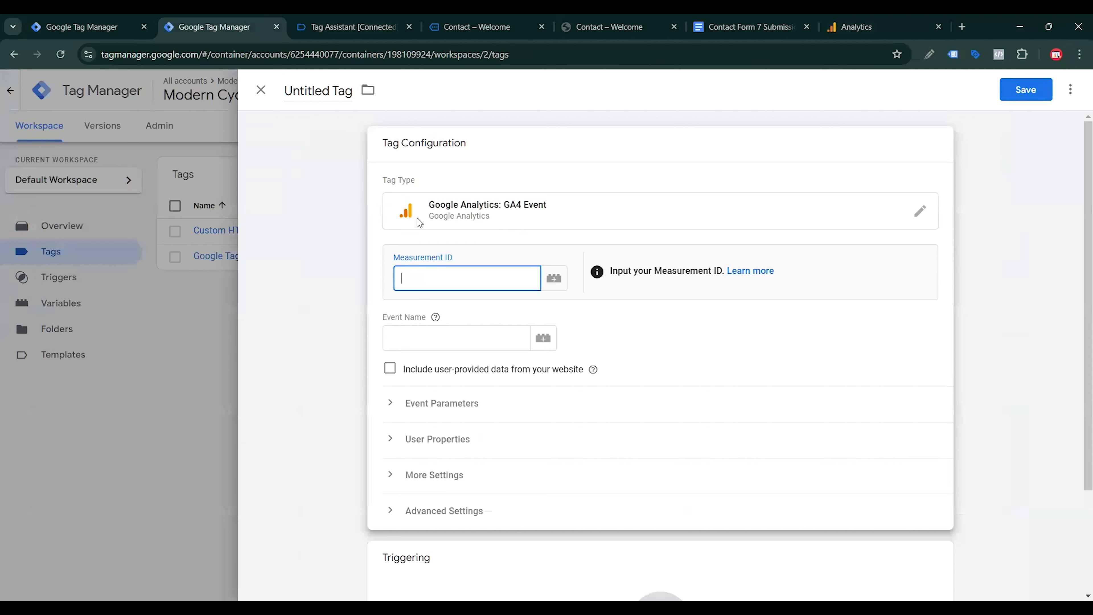
# Step: Enter the measurement ID G-SQX5SQPBYF in the GA4 event tag and check the submission event's name in Tag Assistant
pyautogui.hotkey('ctrl', 'v')
pyautogui.press('Tab')
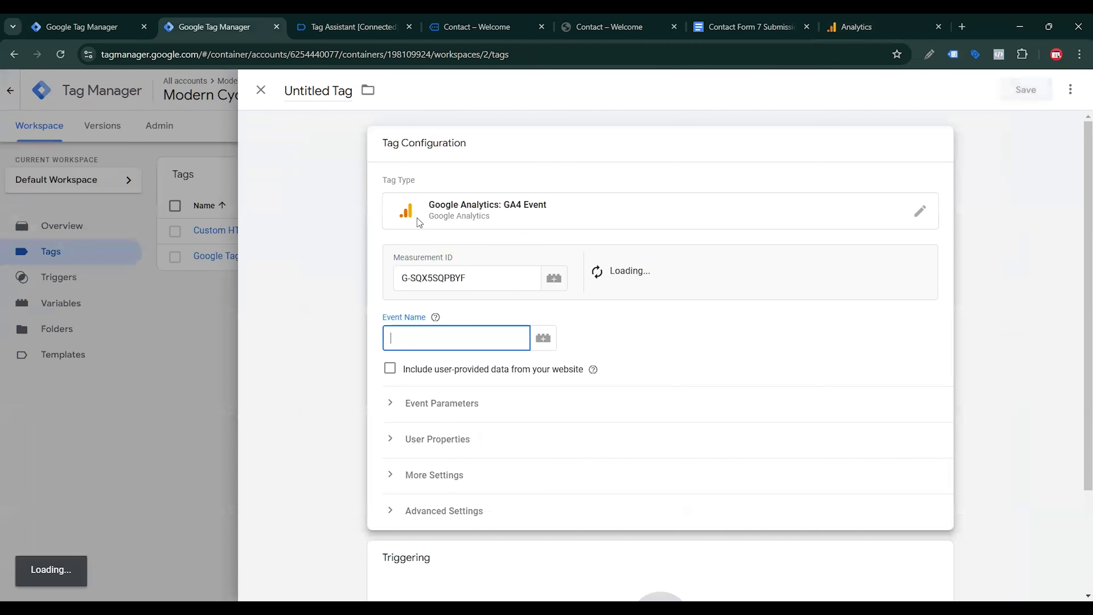
pyautogui.click(334, 19)
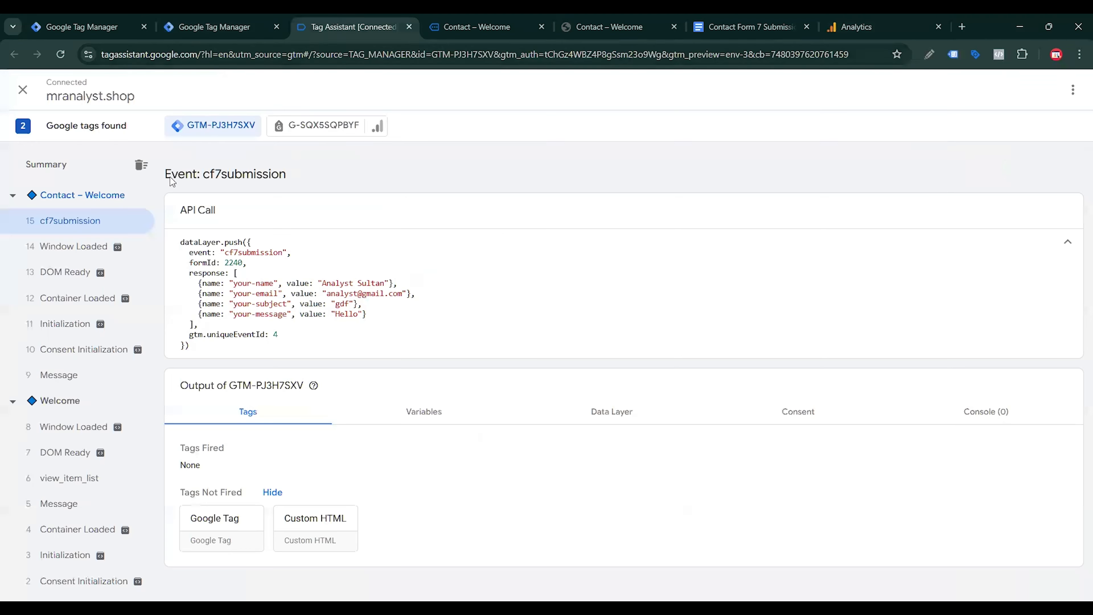
pyautogui.moveTo(203, 177); pyautogui.dragTo(295, 174)
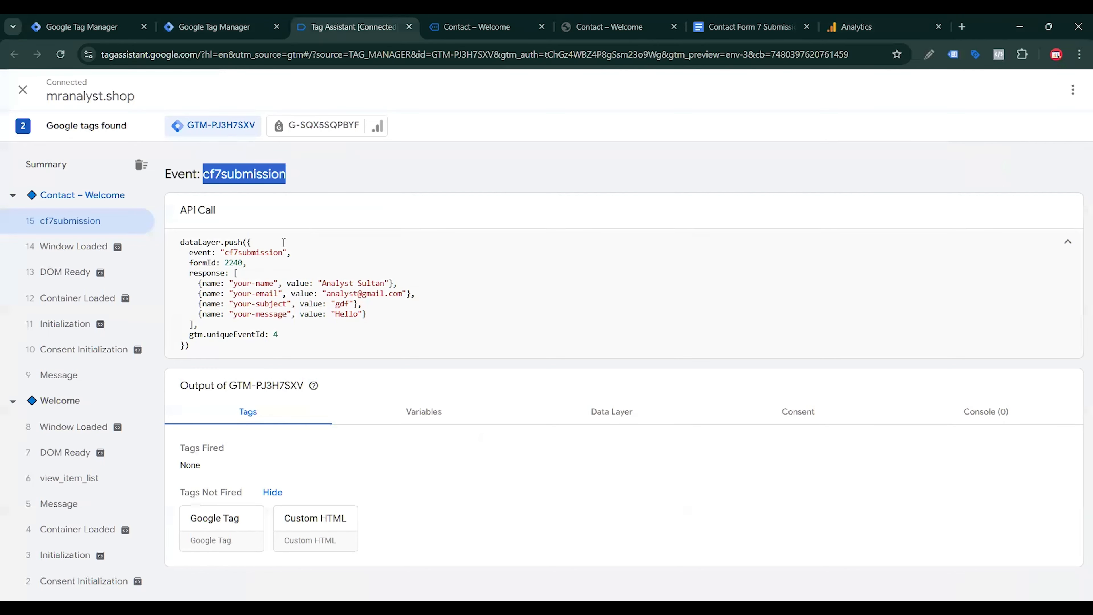
pyautogui.click(214, 27)
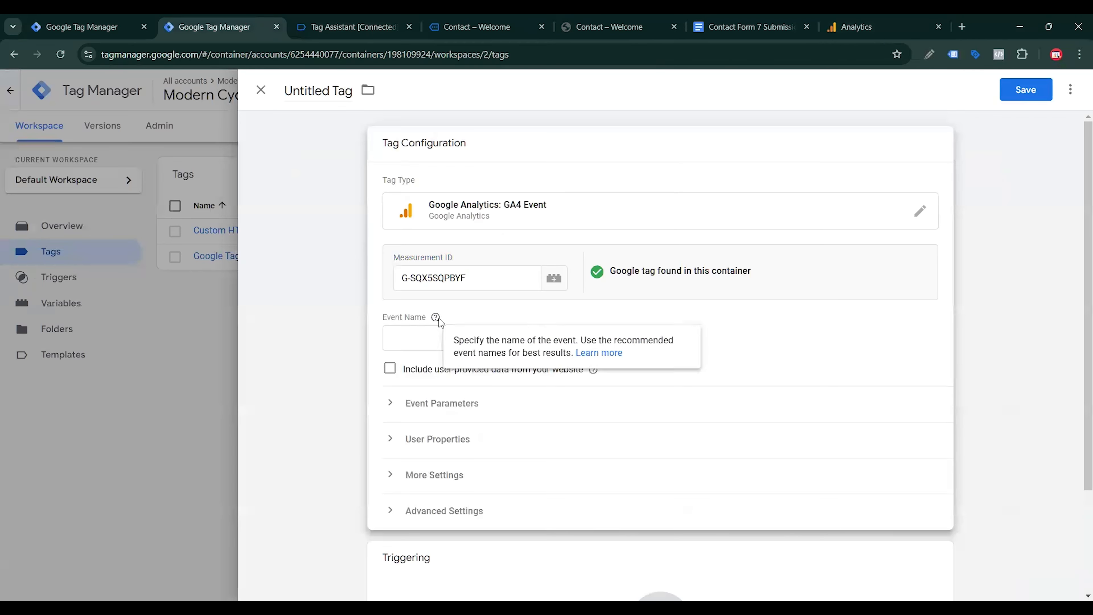
# Step: Copy the event name contact_form_submit from the tracking document into the GA4 event tag's event name
pyautogui.click(579, 21)
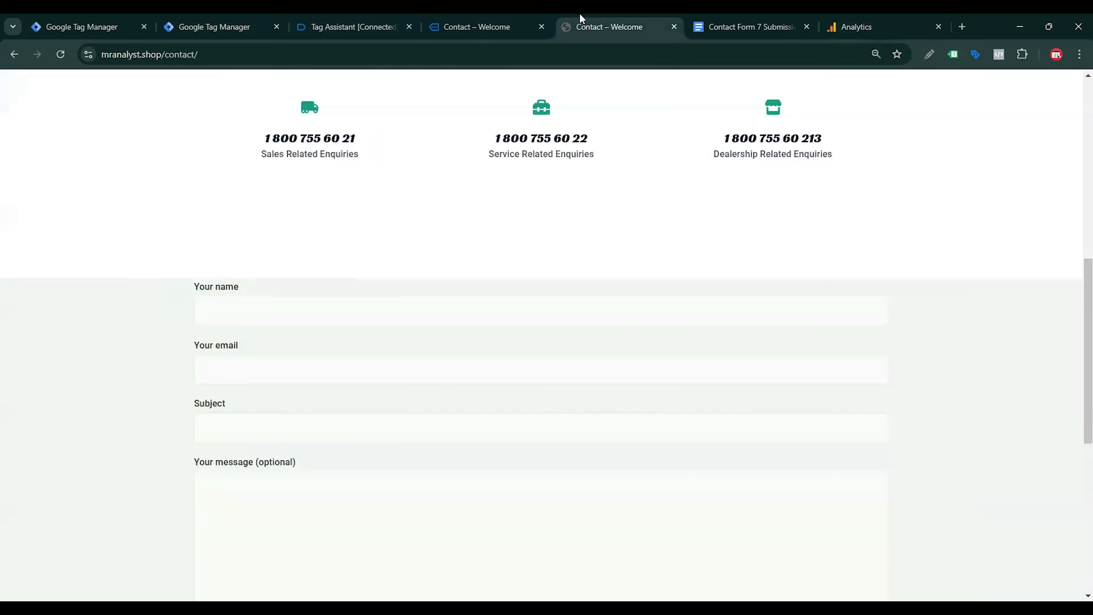
pyautogui.click(731, 22)
pyautogui.click(420, 403)
pyautogui.scroll(-8, 420, 402)
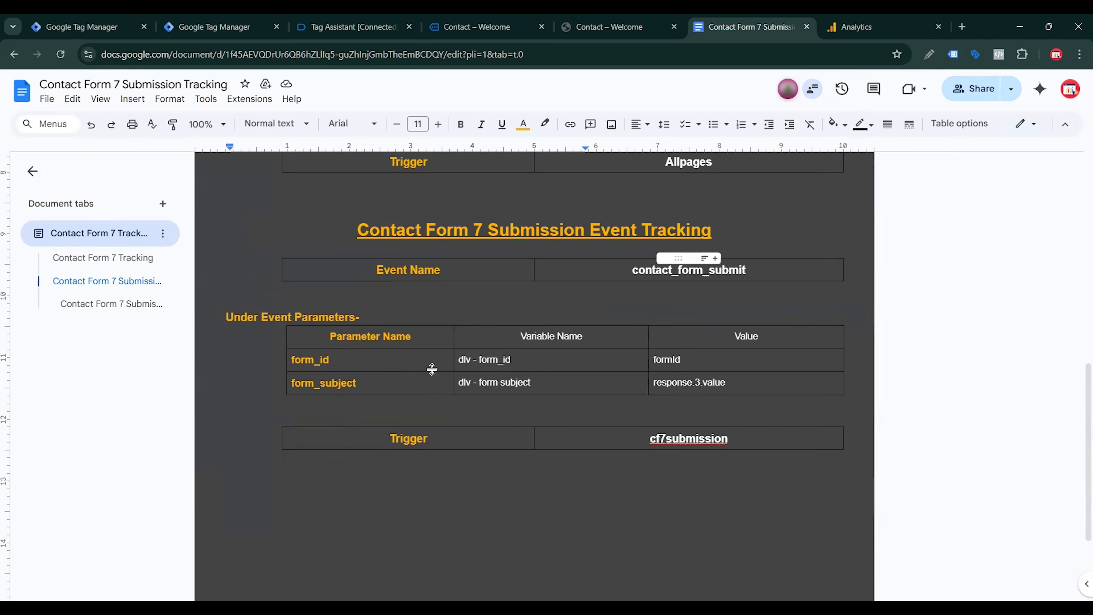
pyautogui.tripleClick(759, 270)
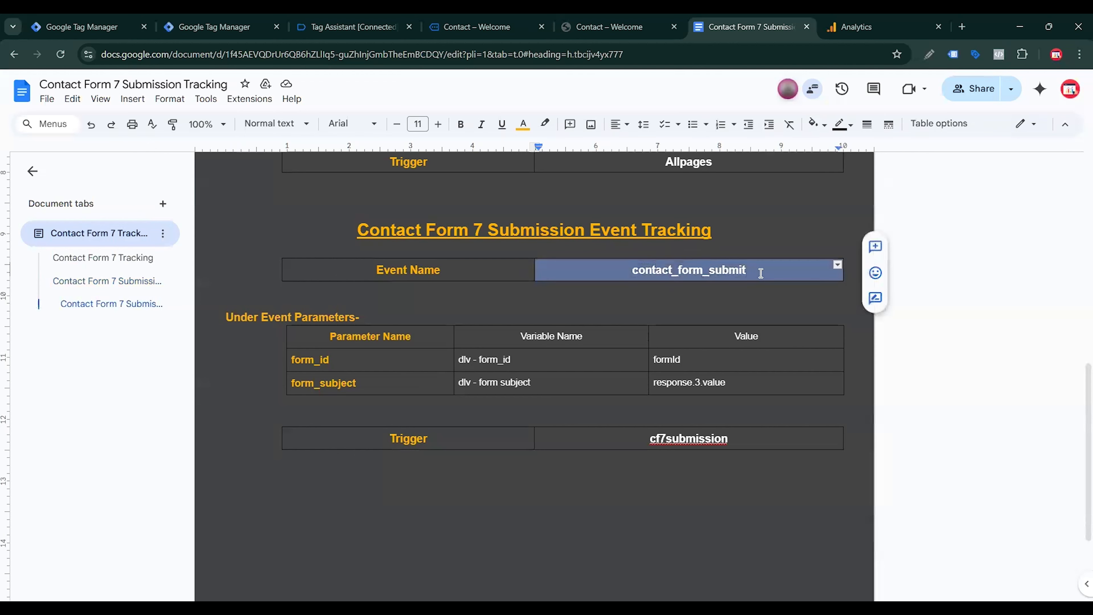
pyautogui.click(214, 27)
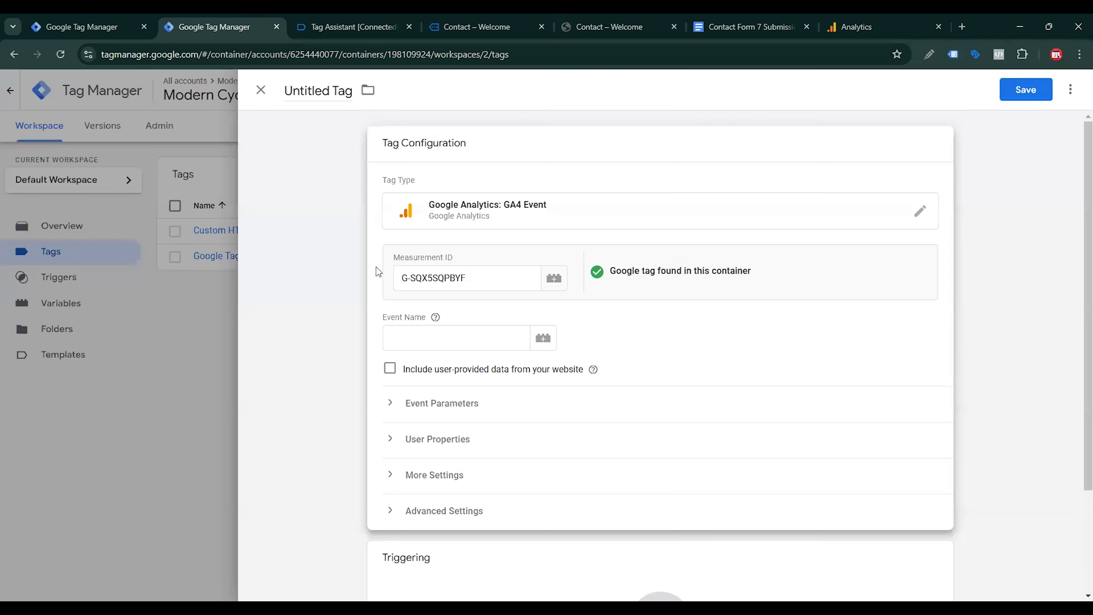
pyautogui.click(417, 334)
pyautogui.hotkey('ctrl', 'v')
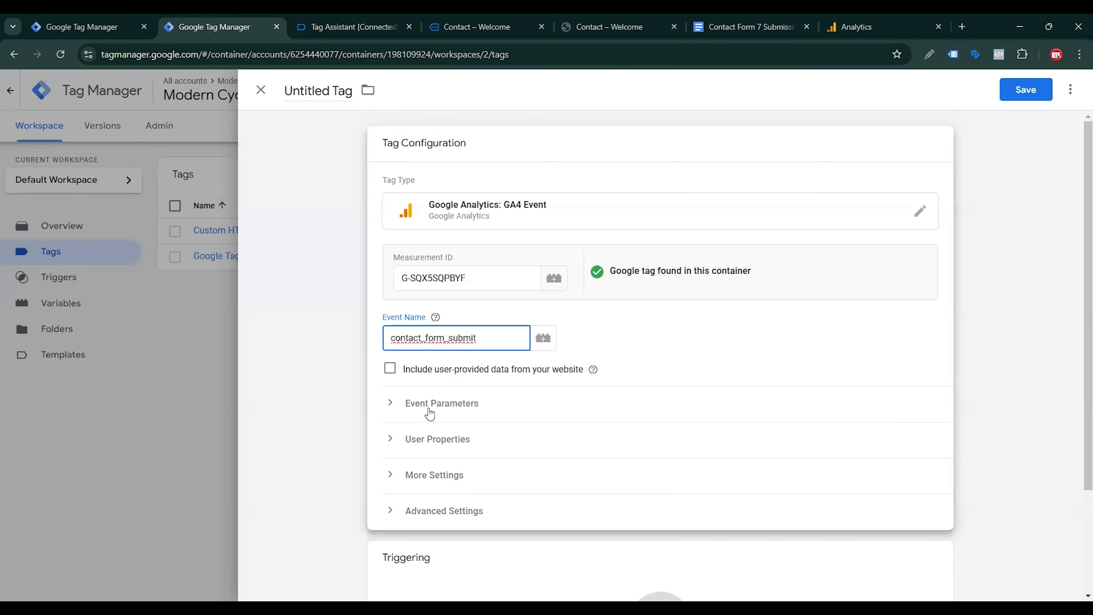
# Step: Add two empty event parameter rows to the GA4 event tag
pyautogui.click(427, 408)
pyautogui.scroll(-3, 487, 430)
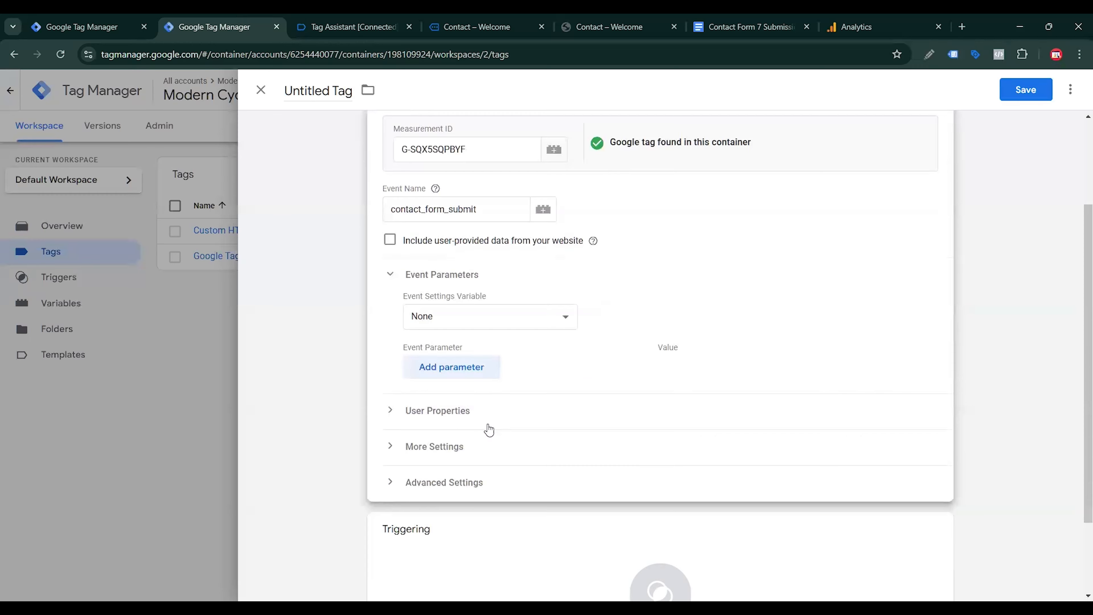
pyautogui.click(465, 371)
pyautogui.click(460, 406)
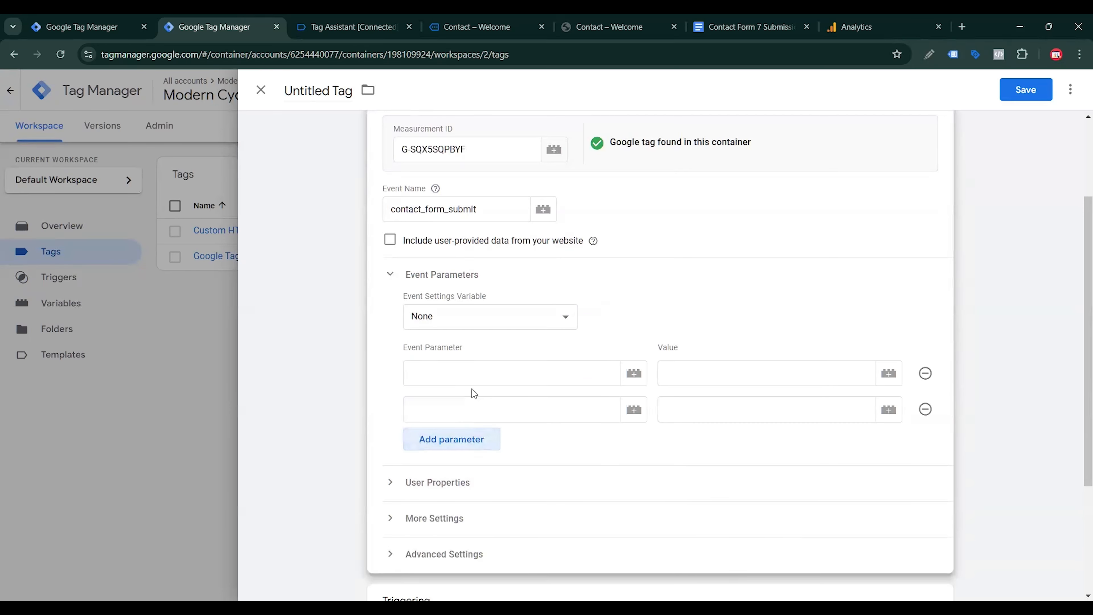
# Step: Copy form_id from the tracking document's parameter table and enter it as the tag's first event parameter name
pyautogui.hotkey('ctrl', 'Tab')
pyautogui.hotkey('ctrl', 'Tab')
pyautogui.hotkey('ctrl', 'Tab')
pyautogui.hotkey('ctrl', 'Tab')
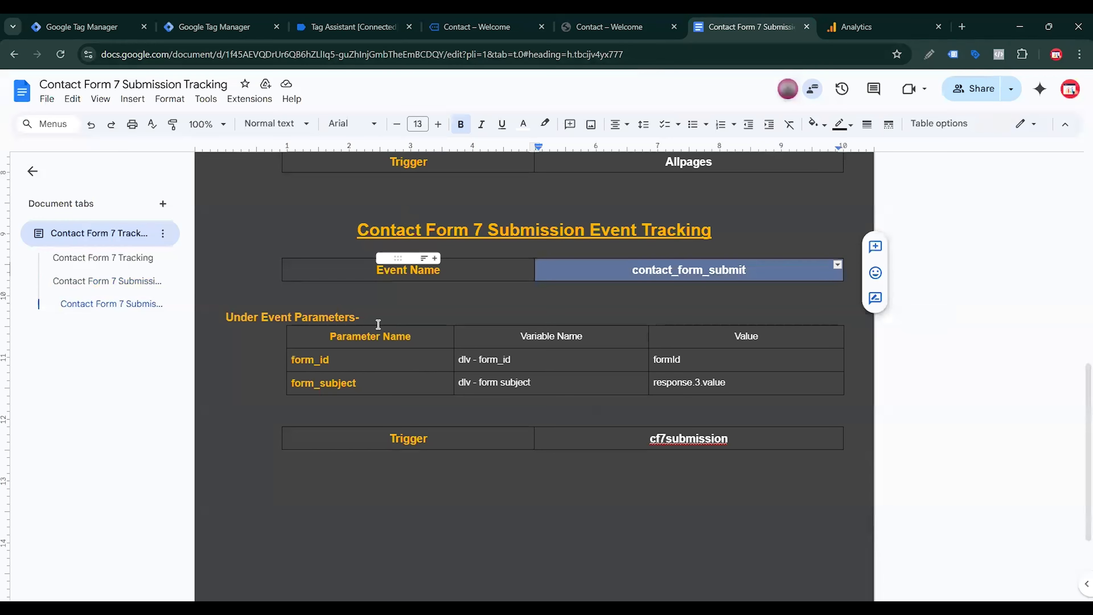
pyautogui.moveTo(332, 360); pyautogui.dragTo(295, 358)
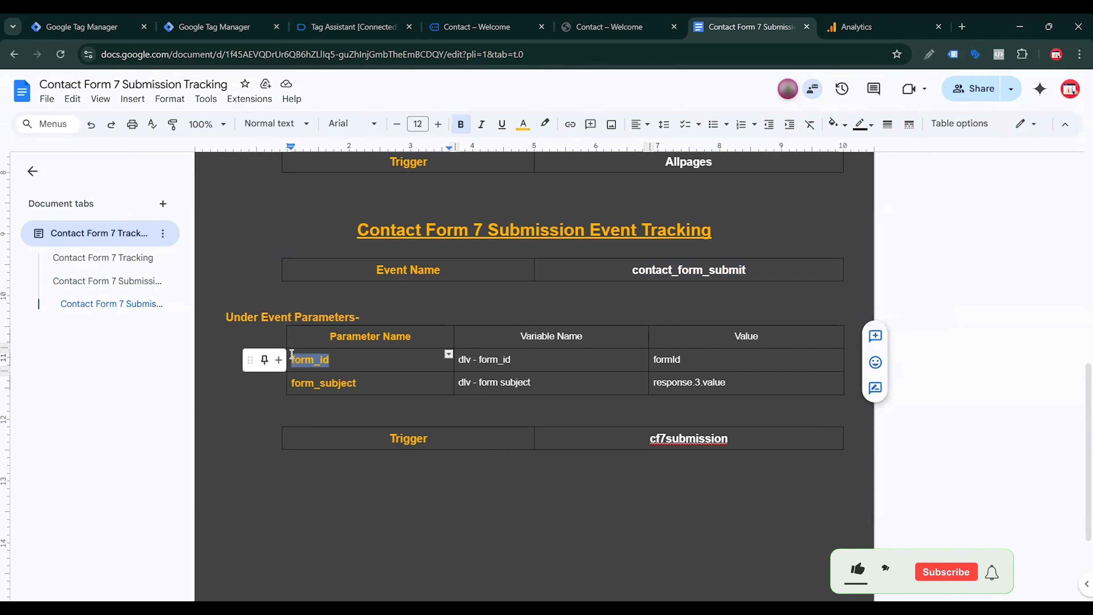
pyautogui.click(187, 29)
pyautogui.click(411, 374)
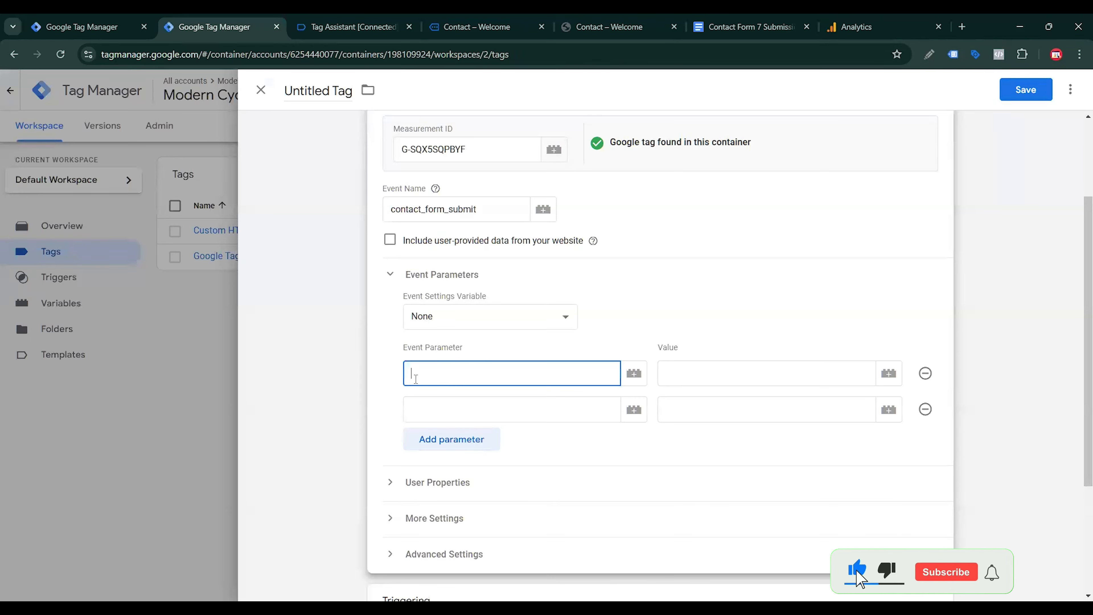
pyautogui.hotkey('ctrl', 'v')
# Step: Copy form_subject from the tracking document and enter it as the tag's second event parameter name
pyautogui.click(783, 18)
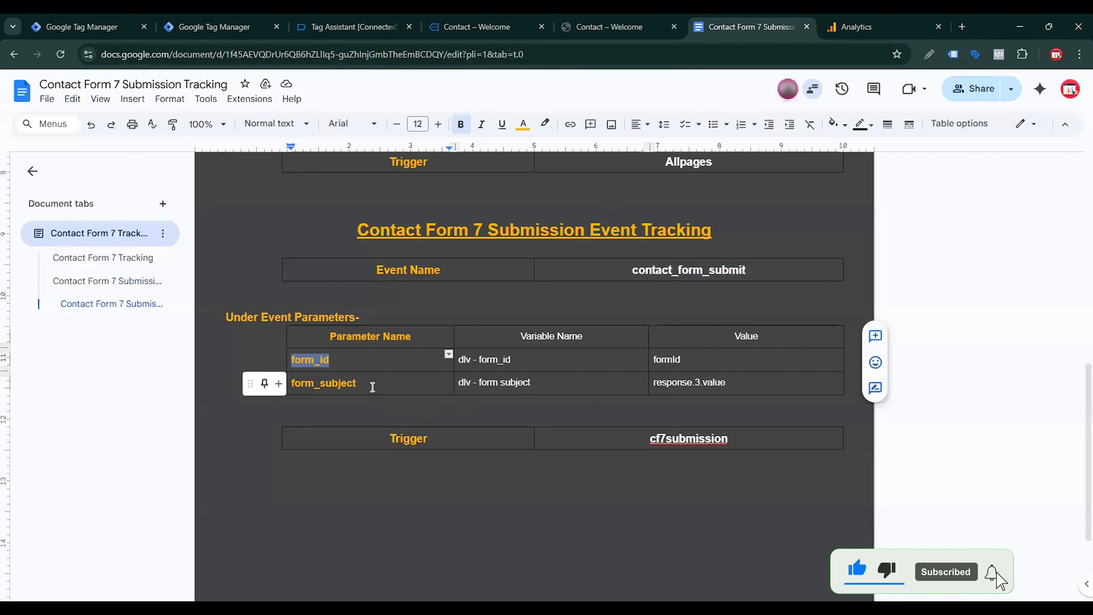
pyautogui.moveTo(368, 383); pyautogui.dragTo(291, 388)
pyautogui.hotkey('ctrl', 'c')
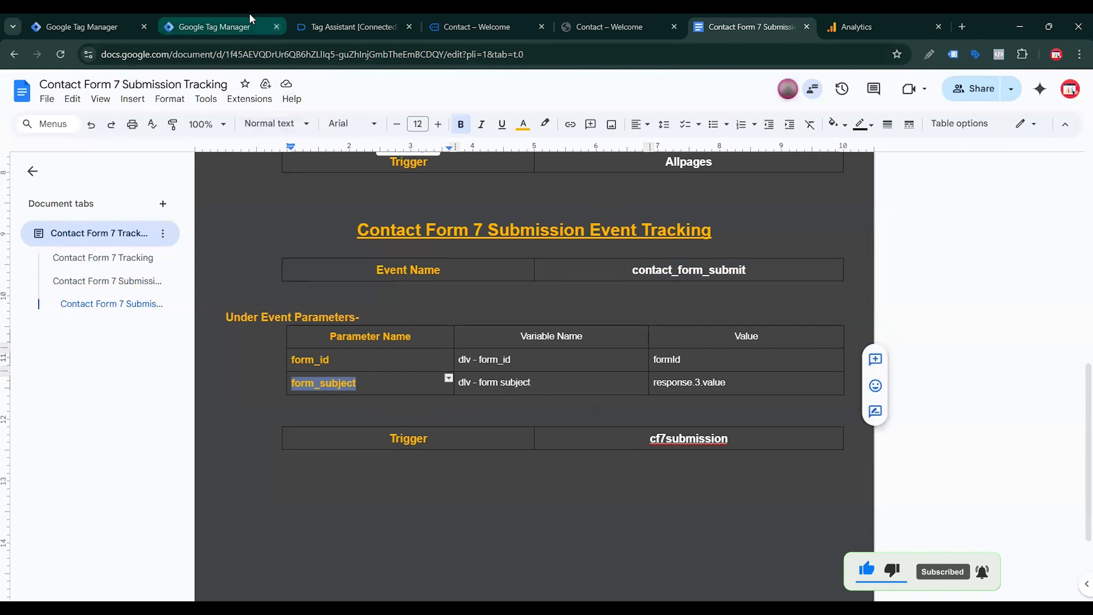
pyautogui.click(189, 26)
pyautogui.click(435, 412)
pyautogui.hotkey('ctrl', 'v')
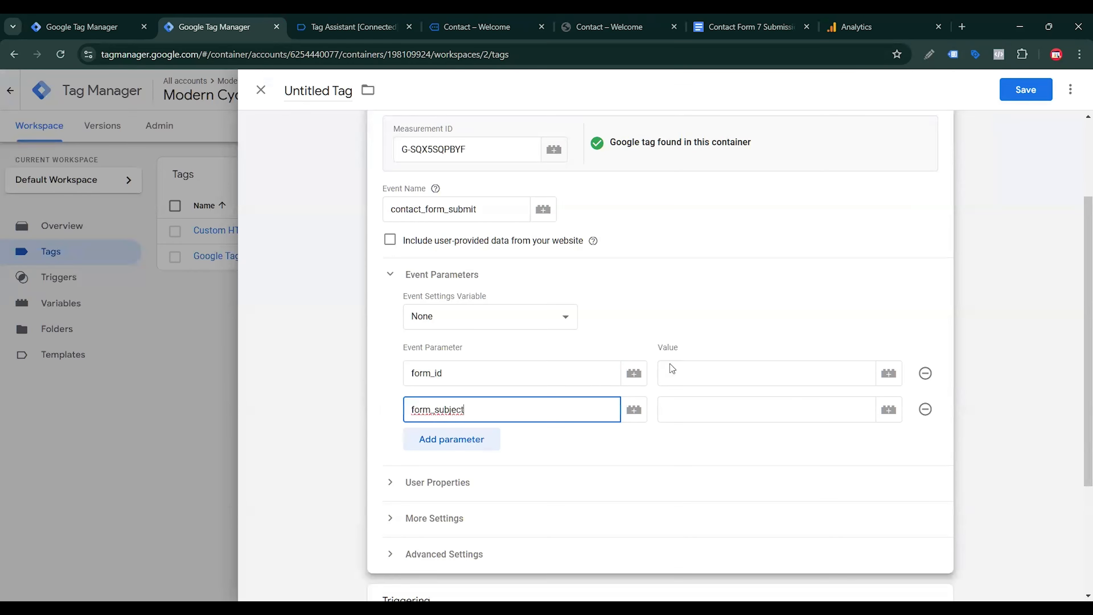
# Step: Create a new variable of type Data Layer Variable for the form_id parameter's value
pyautogui.click(673, 369)
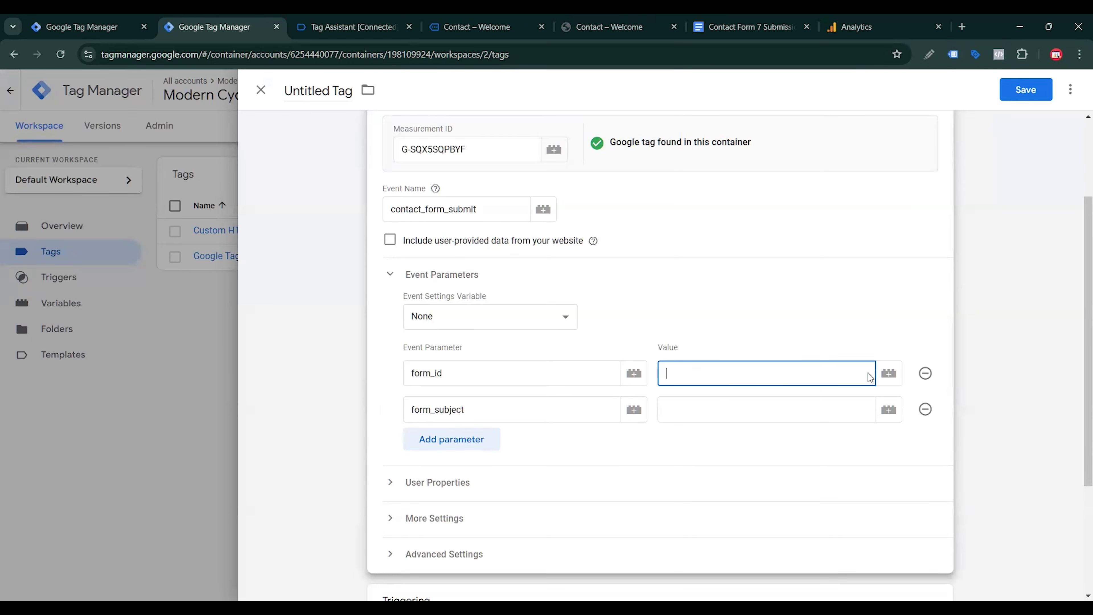
pyautogui.click(889, 374)
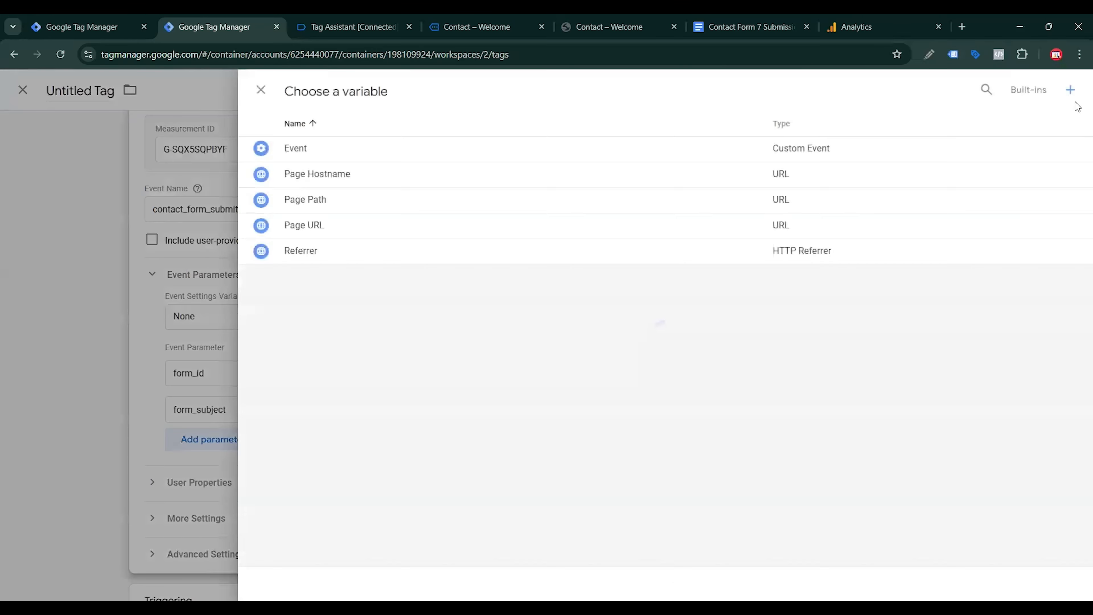
pyautogui.click(1071, 90)
pyautogui.click(859, 195)
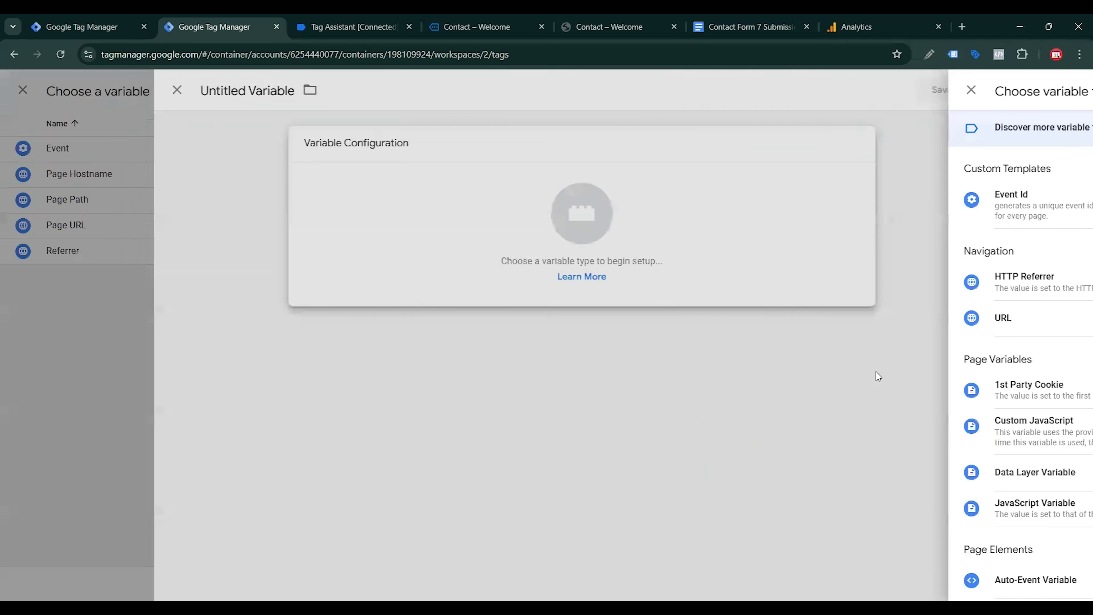
pyautogui.click(794, 472)
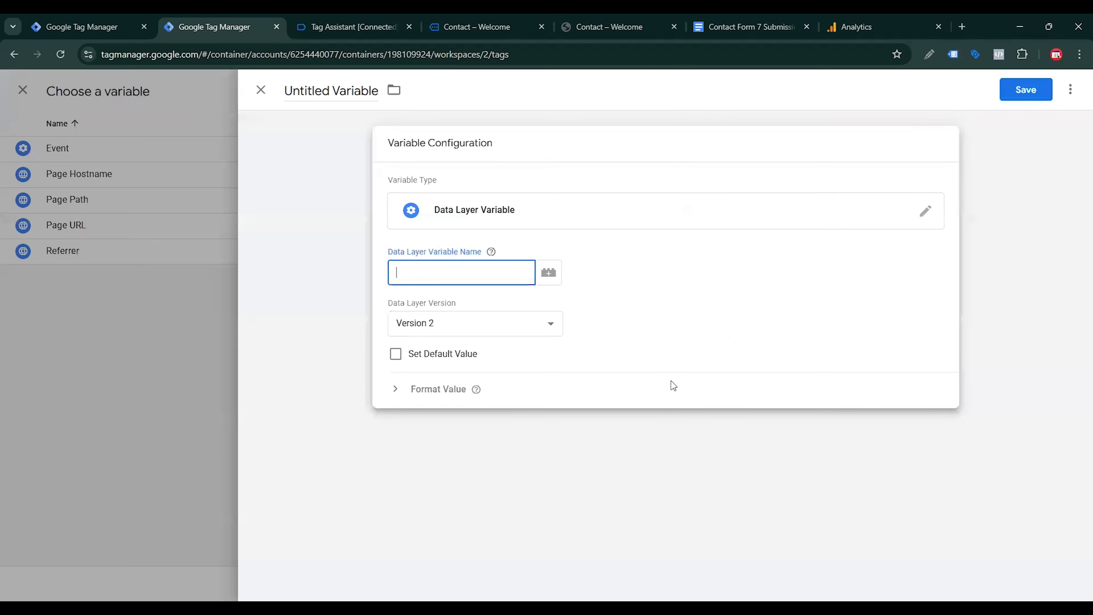
# Step: Set the data layer variable name to formId, checking the tracking document and the cf7submission data layer push in Tag Assistant
pyautogui.click(749, 27)
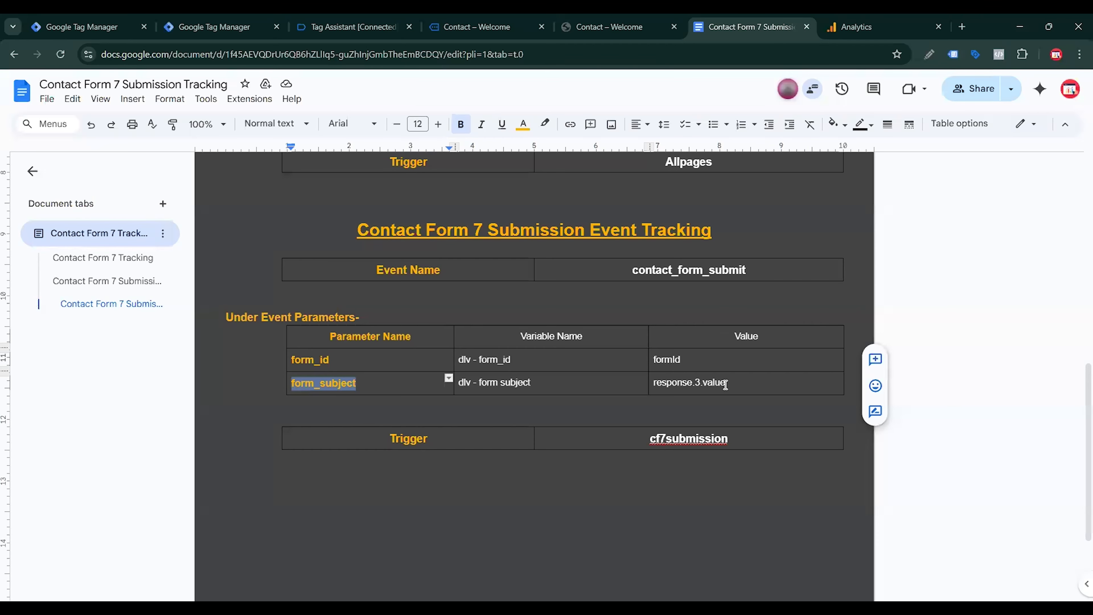
pyautogui.moveTo(688, 361); pyautogui.dragTo(661, 363)
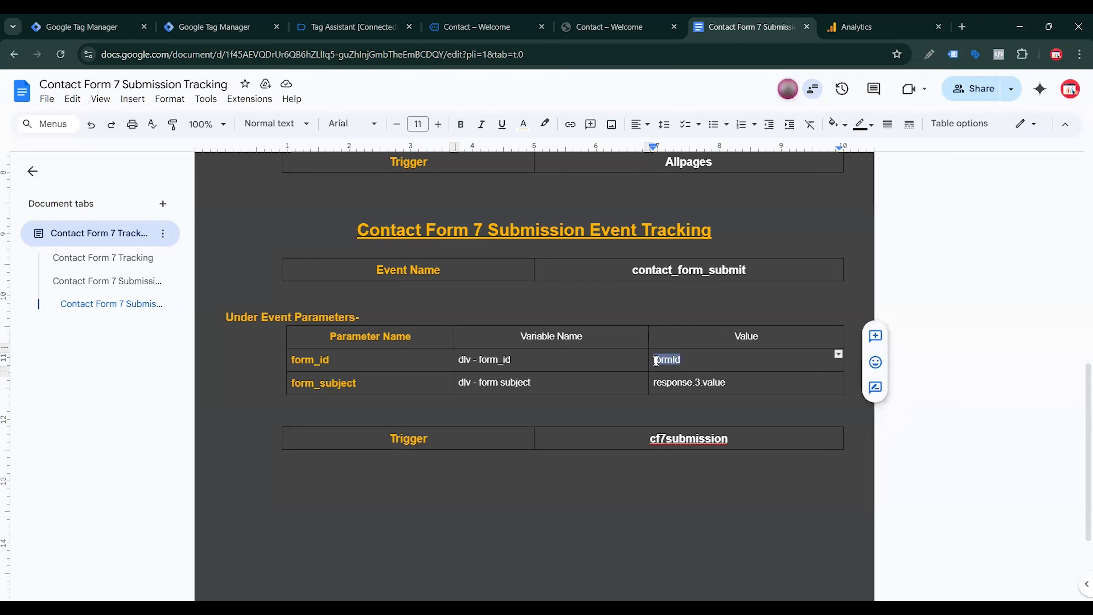
pyautogui.click(339, 18)
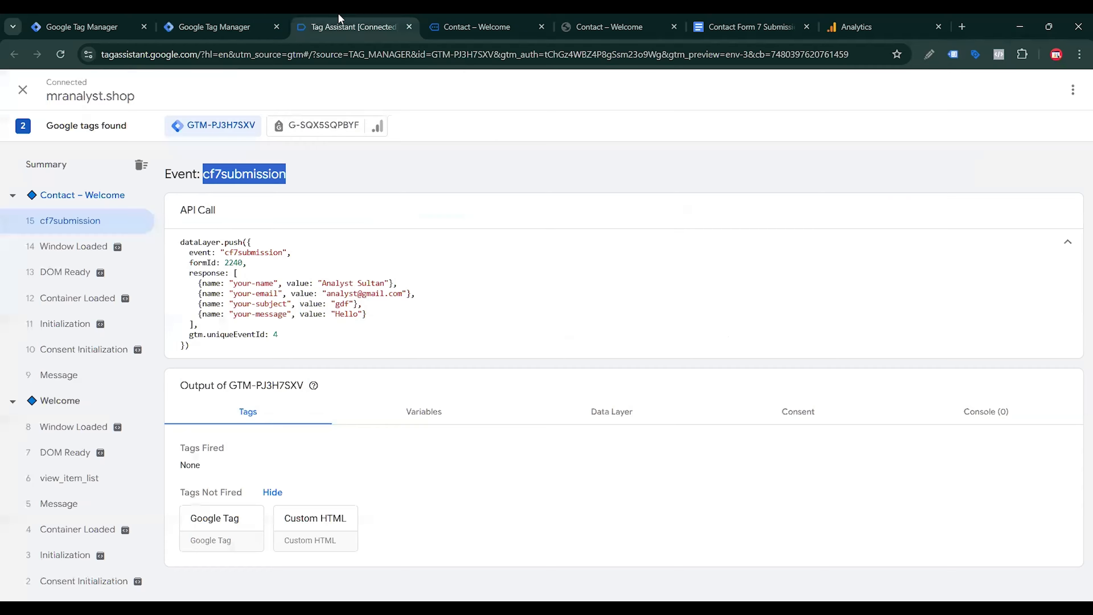
pyautogui.moveTo(192, 263); pyautogui.dragTo(206, 265)
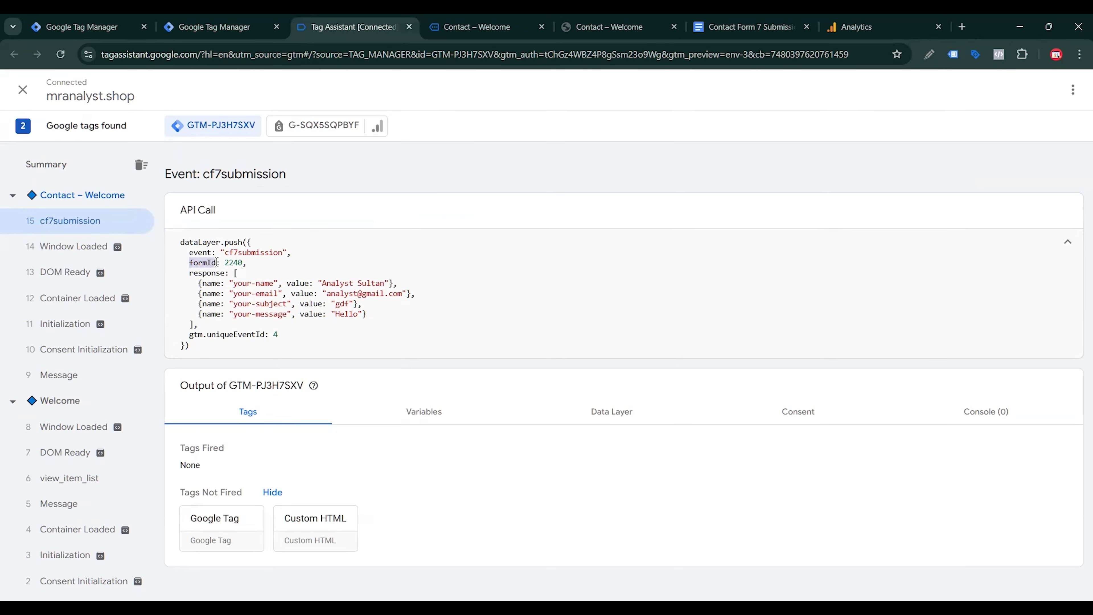
pyautogui.click(213, 27)
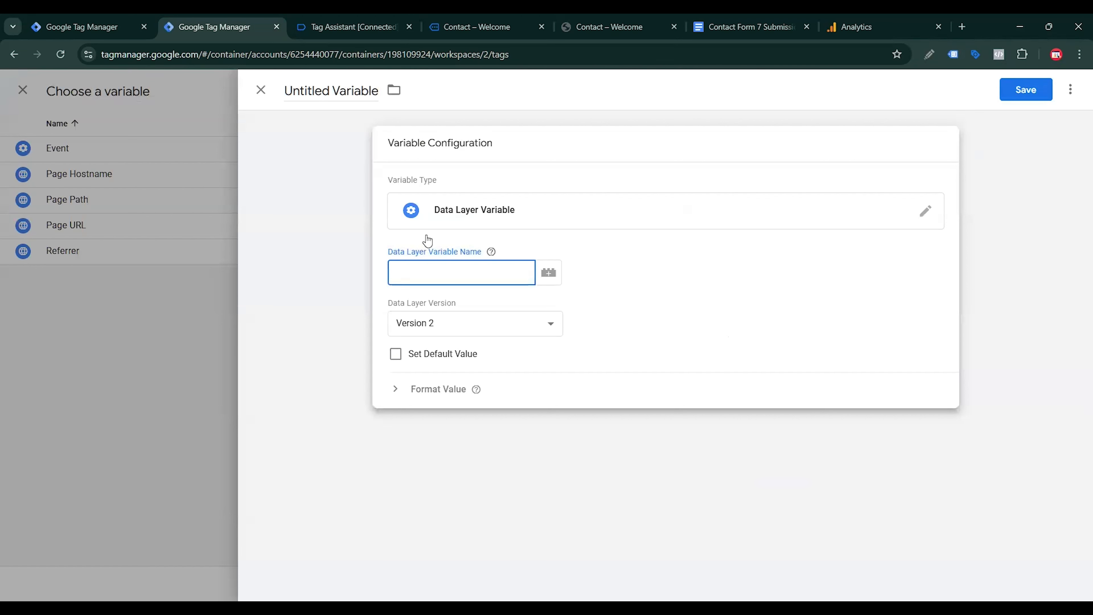
pyautogui.write('formId')
# Step: Name the variable "dlv - formId" and save it as the form_id parameter's value
pyautogui.tripleClick(305, 90)
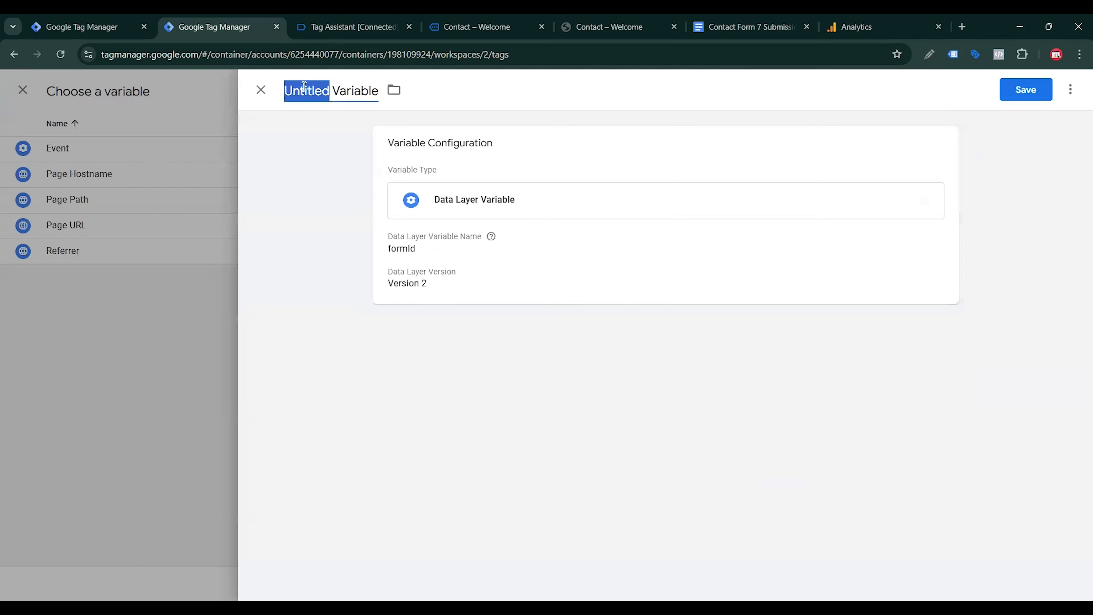
pyautogui.write('dlv')
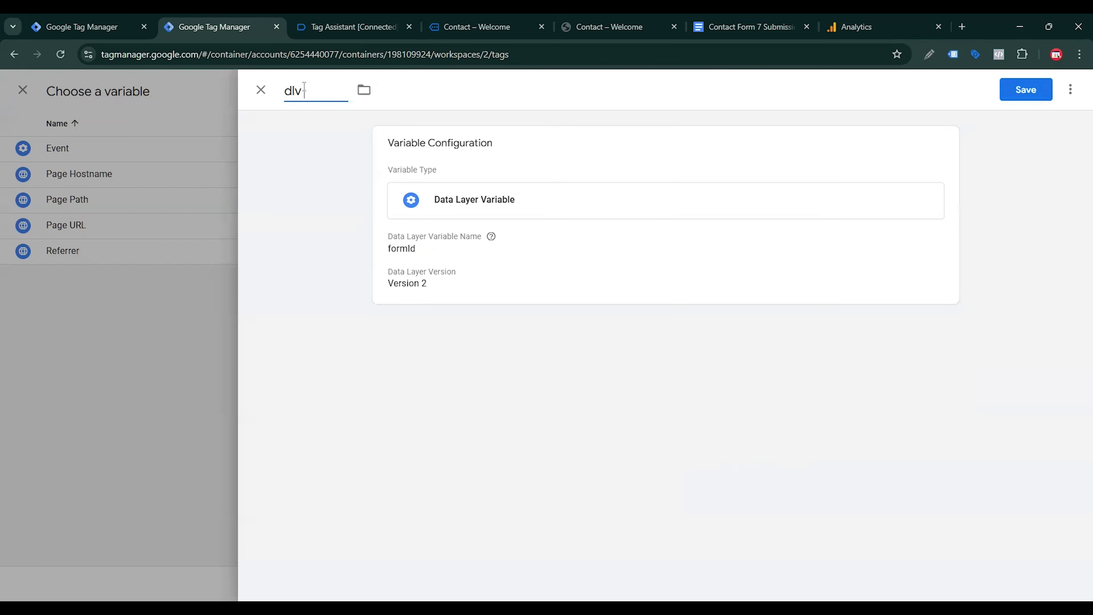
pyautogui.write(' -')
pyautogui.write('formId')
pyautogui.click(1017, 95)
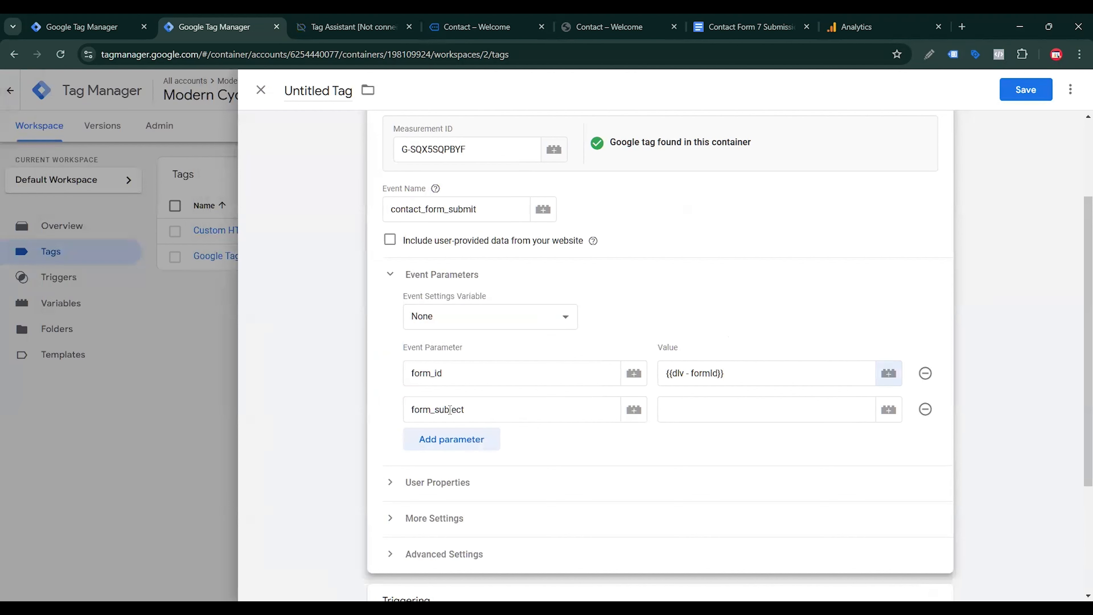
# Step: Look at the event's data layer push in Tag Assistant and copy response.3.value from the tracking document for the form subject
pyautogui.click(345, 27)
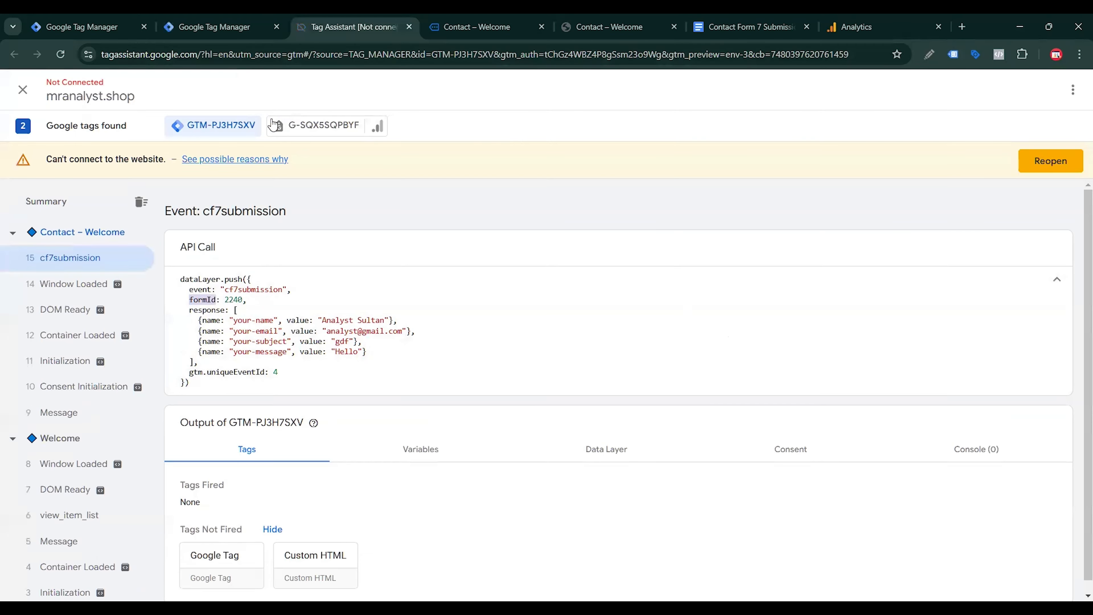
pyautogui.click(758, 26)
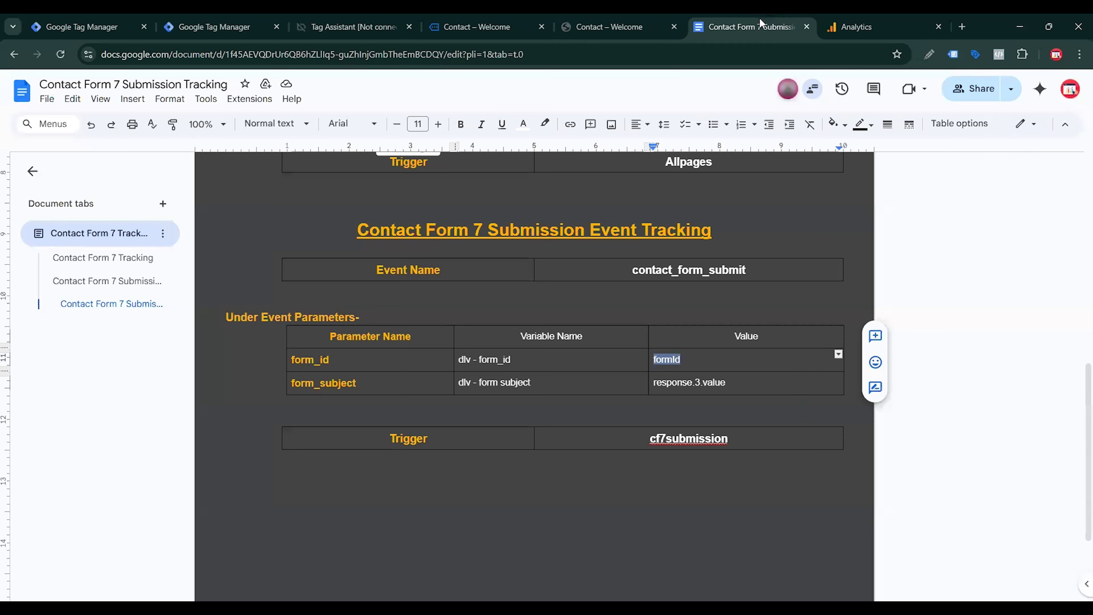
pyautogui.moveTo(726, 382); pyautogui.dragTo(669, 387)
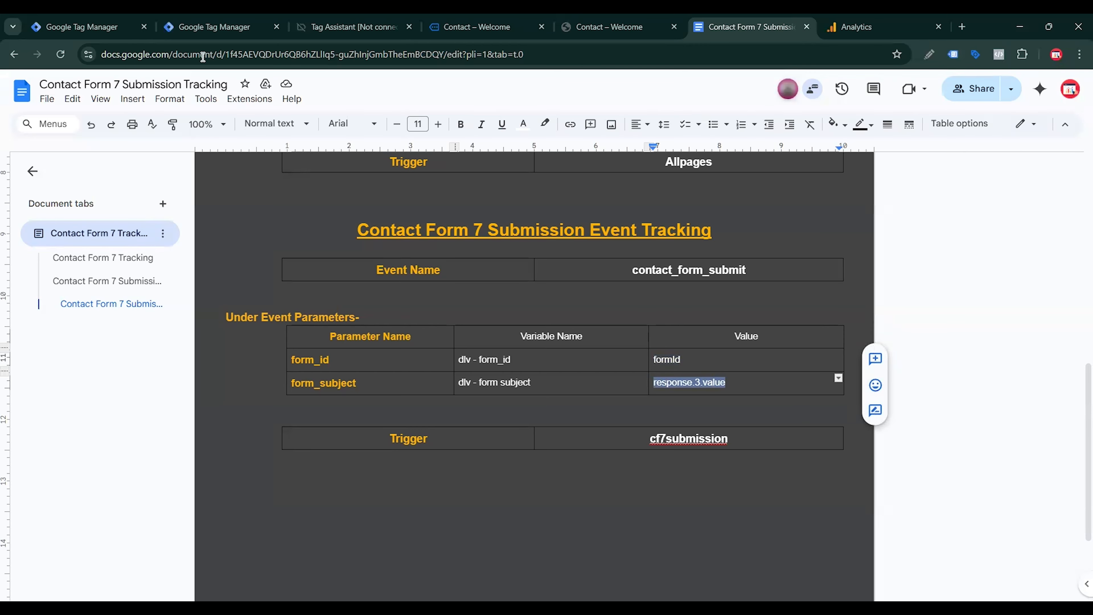
pyautogui.click(219, 27)
# Step: Create a new variable of type Data Layer Variable for the form_subject parameter's value
pyautogui.click(820, 412)
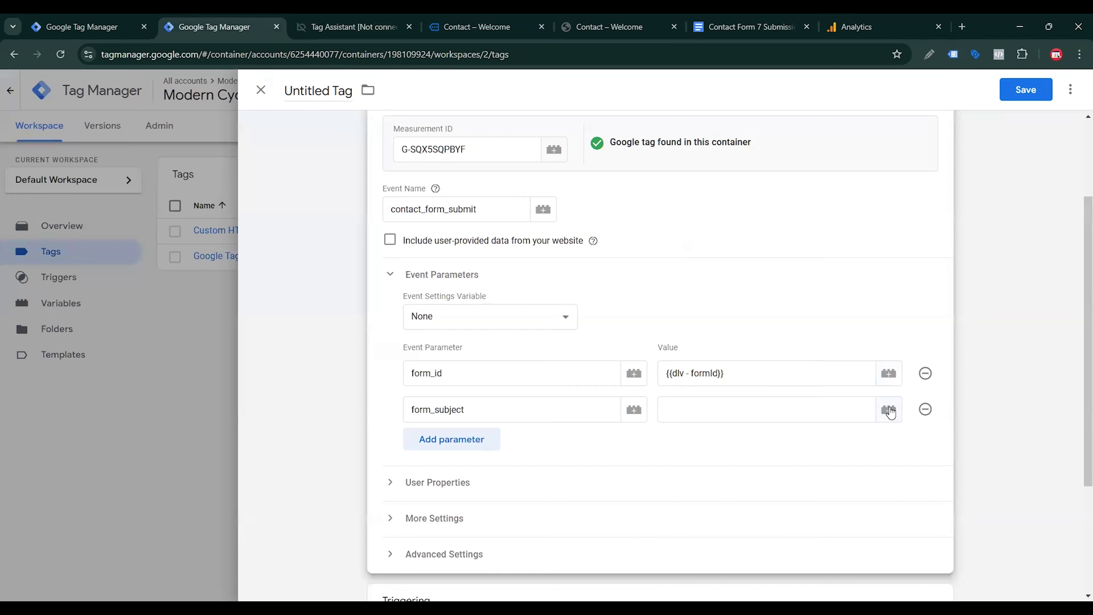
pyautogui.click(889, 409)
pyautogui.click(1071, 90)
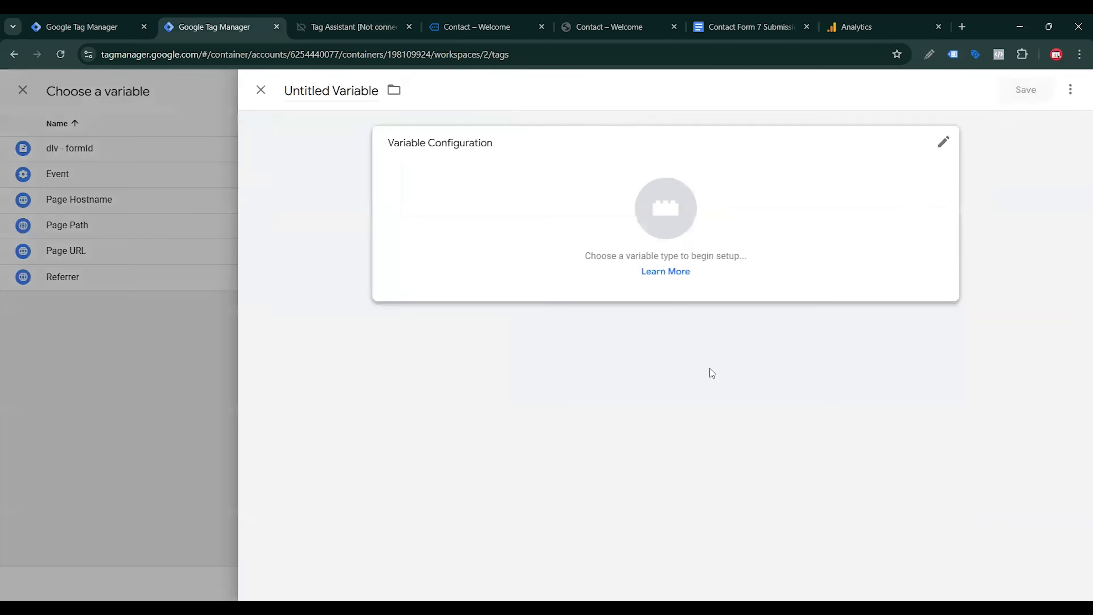
pyautogui.click(764, 235)
pyautogui.click(776, 474)
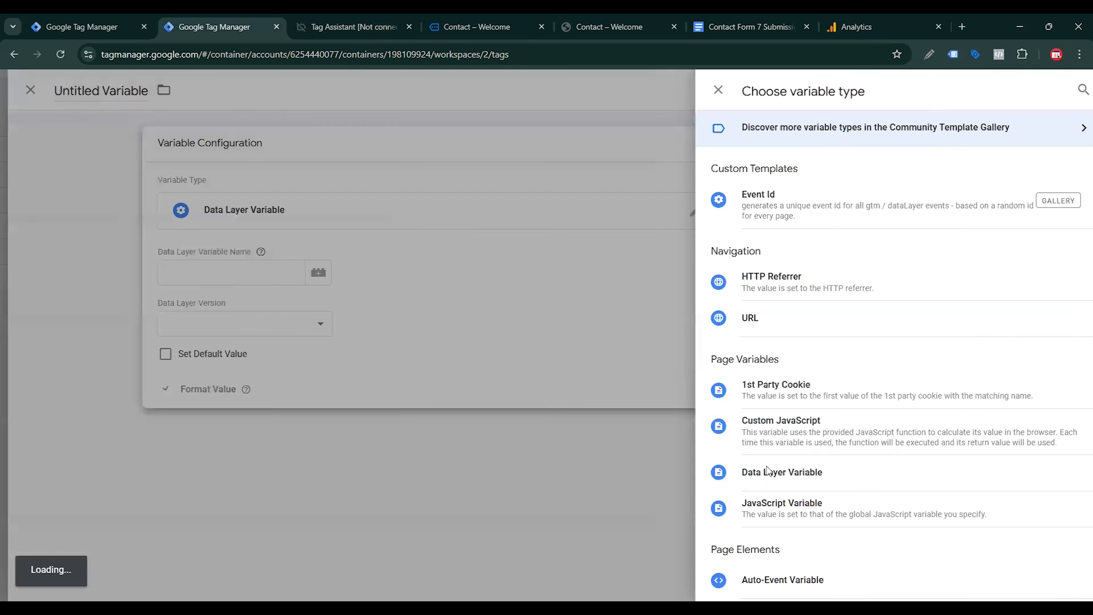
# Step: Set the data layer variable name to response.3.value, name the variable "dlv - subject" and save it as the form_subject value
pyautogui.write('response.3.value')
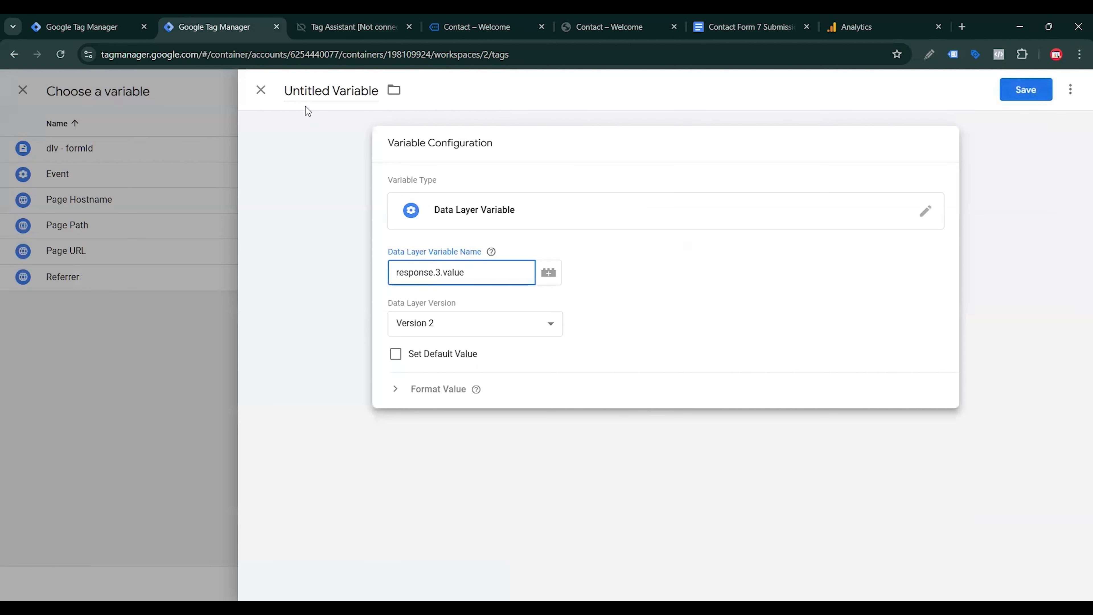
pyautogui.click(304, 96)
pyautogui.write('dlv')
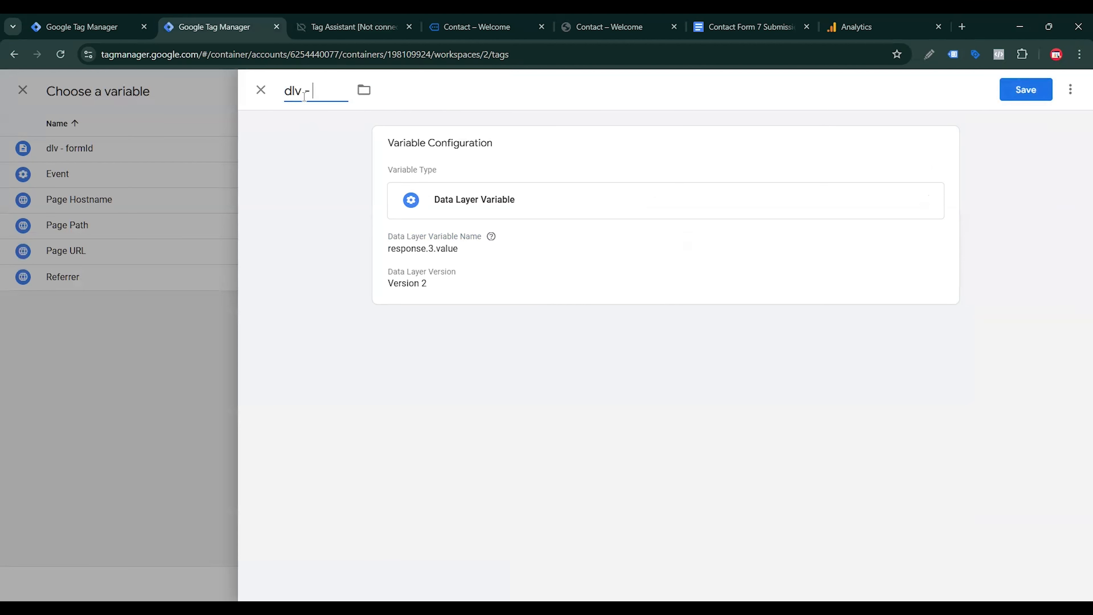
pyautogui.write(' - subject')
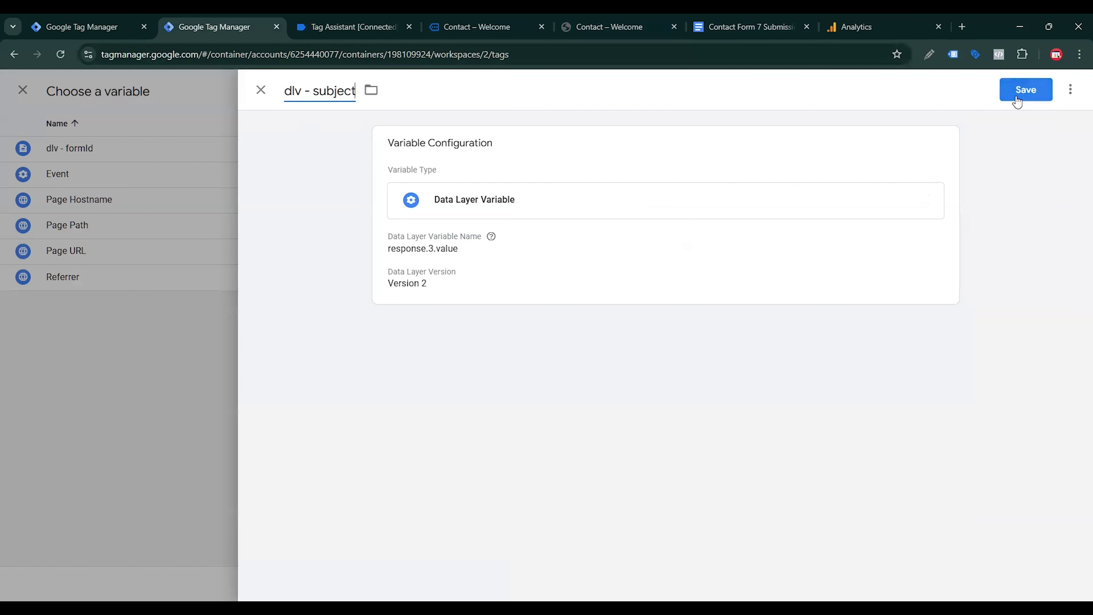
pyautogui.click(1017, 99)
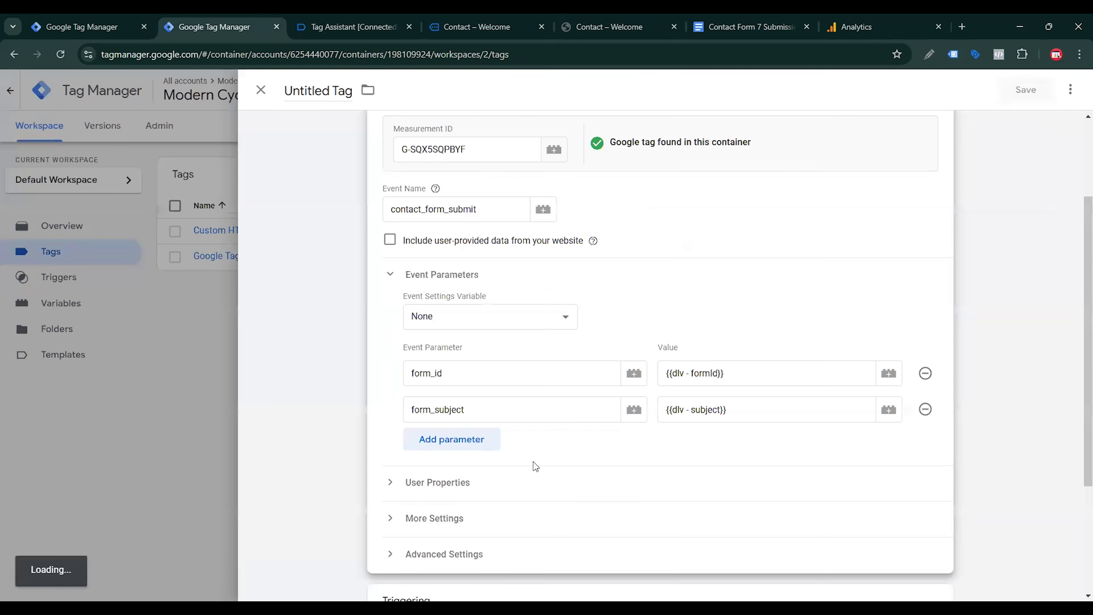
# Step: Create a new firing trigger of type Custom Event for the GA4 event tag
pyautogui.scroll(-4, 773, 392)
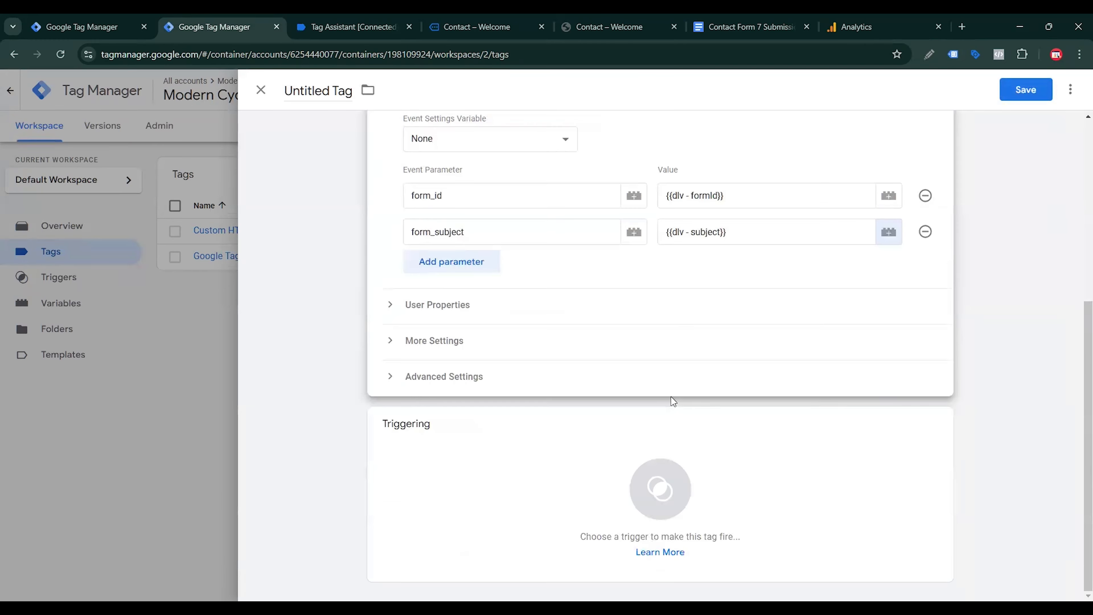
pyautogui.click(571, 473)
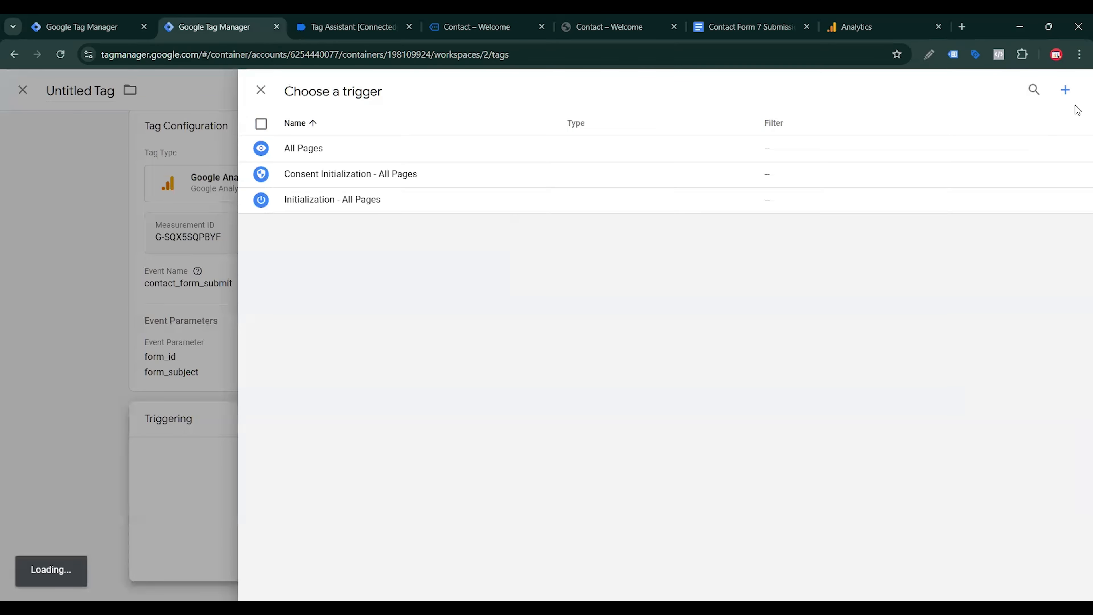
pyautogui.click(1065, 90)
pyautogui.click(741, 222)
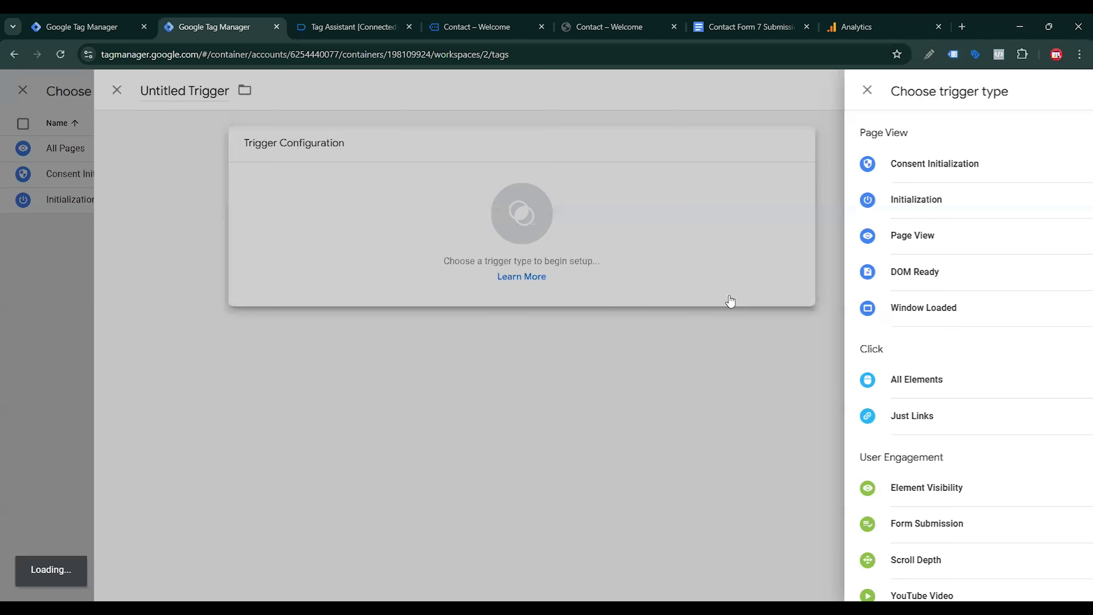
pyautogui.scroll(-5, 800, 466)
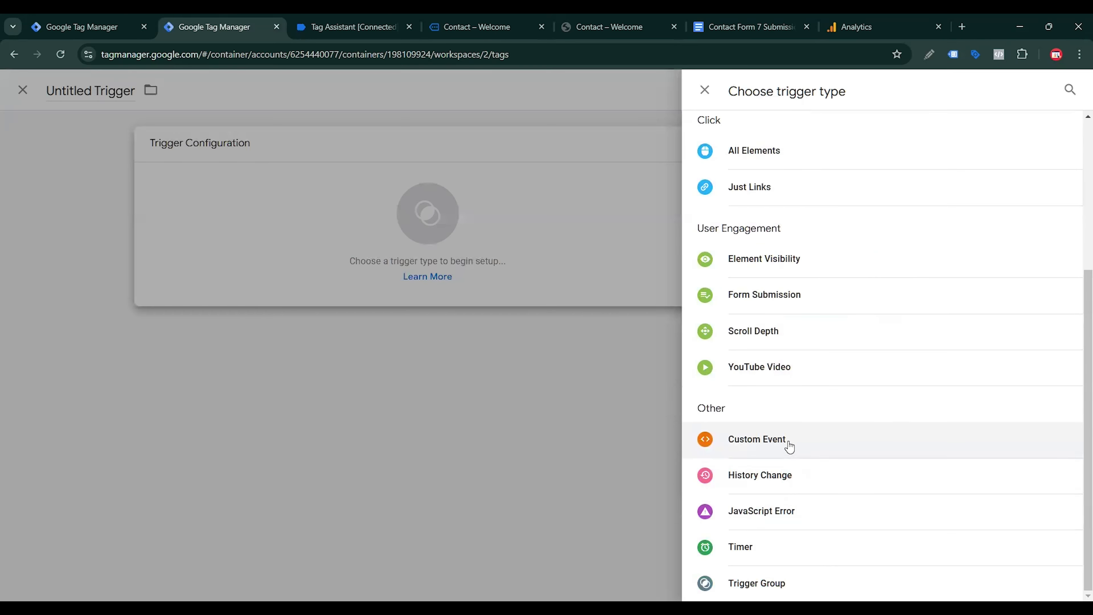
pyautogui.click(789, 447)
# Step: Copy the cf7submission event name from Tag Assistant and set it as the custom event trigger's event name
pyautogui.click(335, 24)
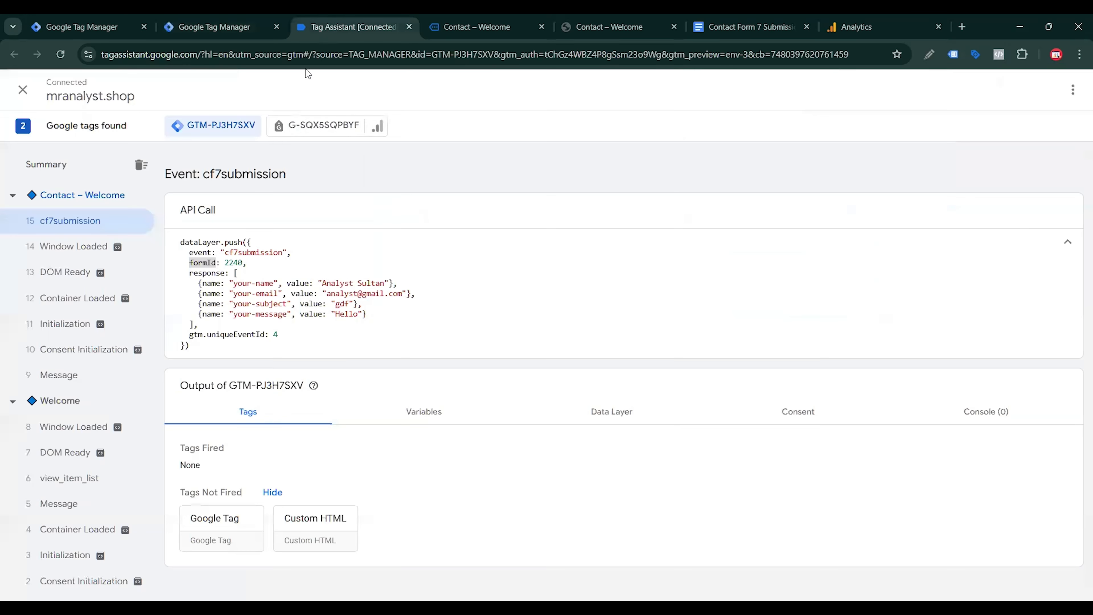
pyautogui.moveTo(204, 175); pyautogui.dragTo(286, 176)
pyautogui.hotkey('ctrl', 'c')
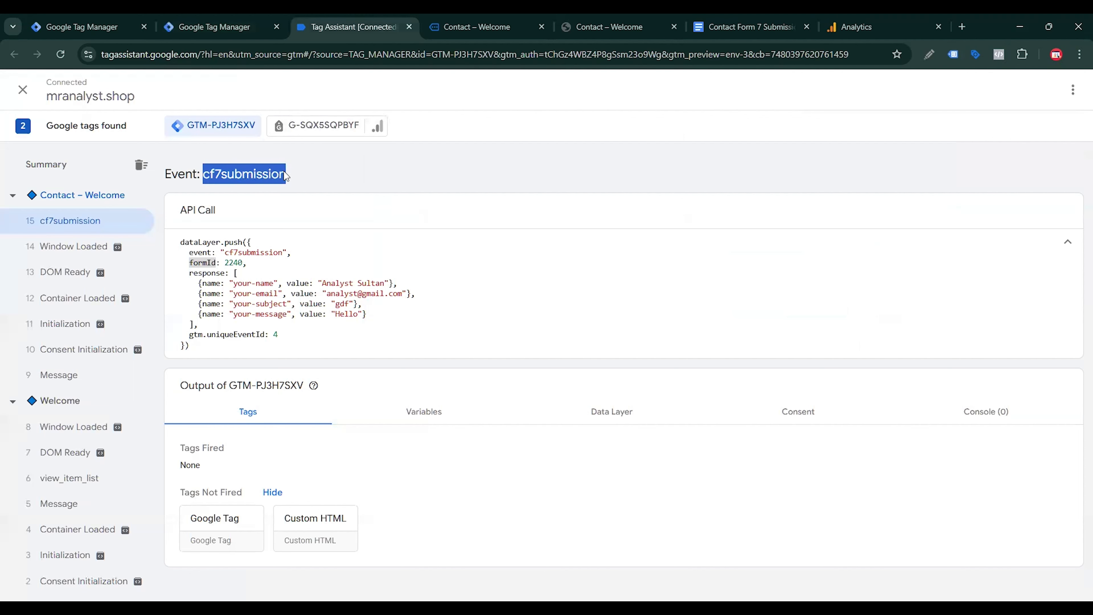
pyautogui.click(241, 26)
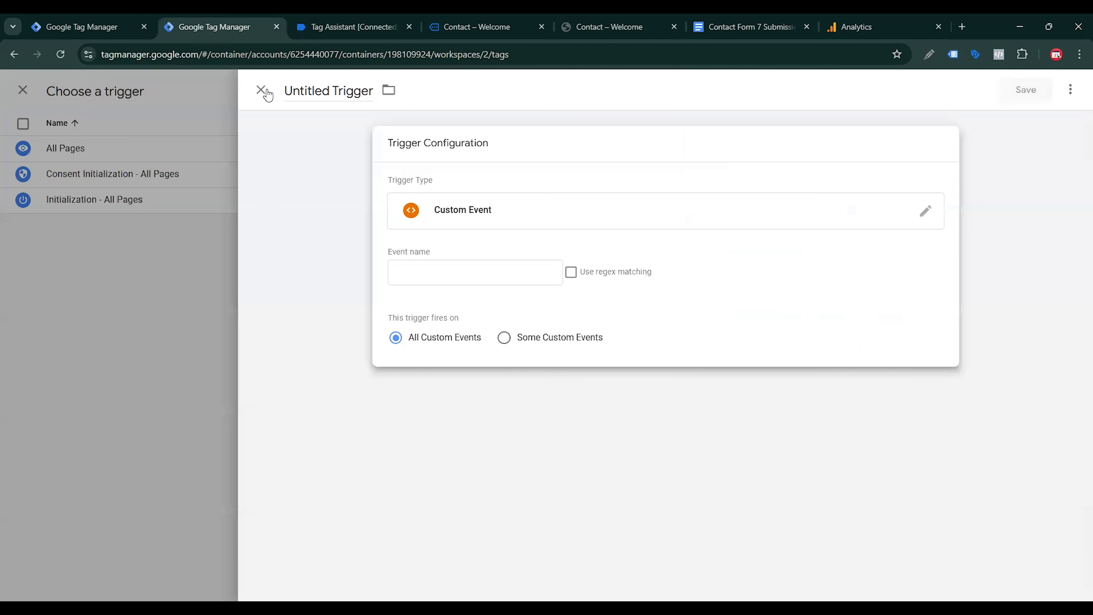
pyautogui.click(404, 271)
pyautogui.hotkey('ctrl', 'v')
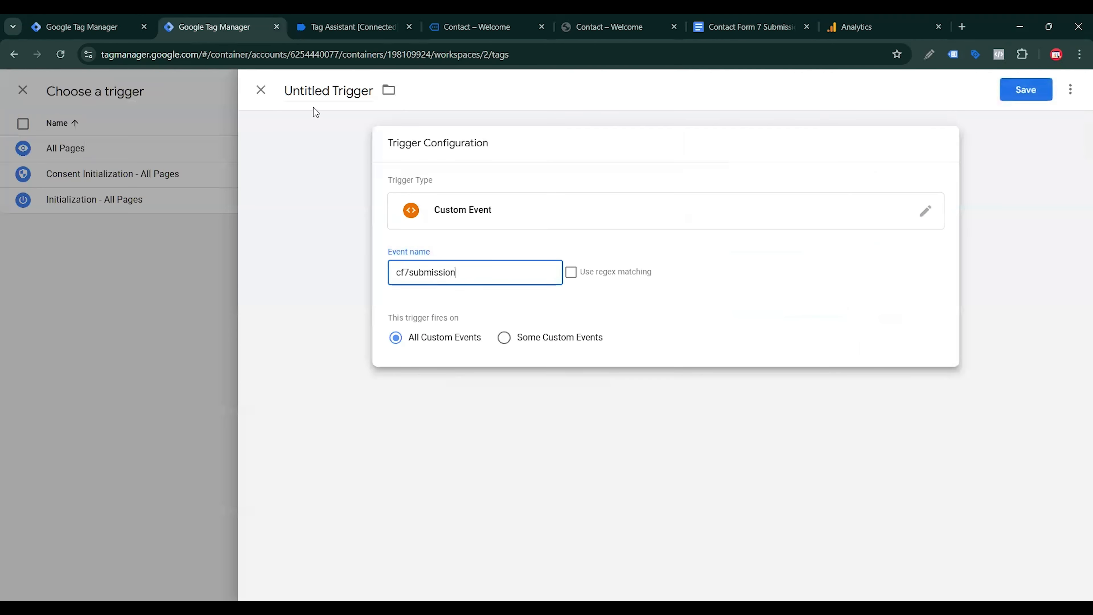
# Step: Name the trigger cf7submission and save it to the tag
pyautogui.click(308, 92)
pyautogui.tripleClick(308, 93)
pyautogui.hotkey('ctrl', 'v')
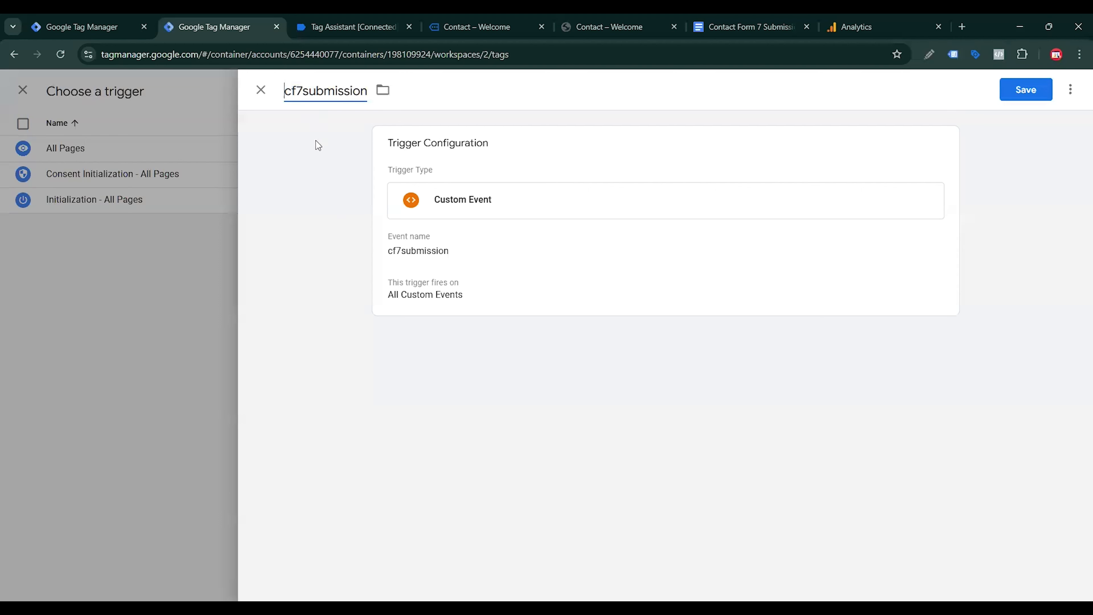
pyautogui.click(1010, 99)
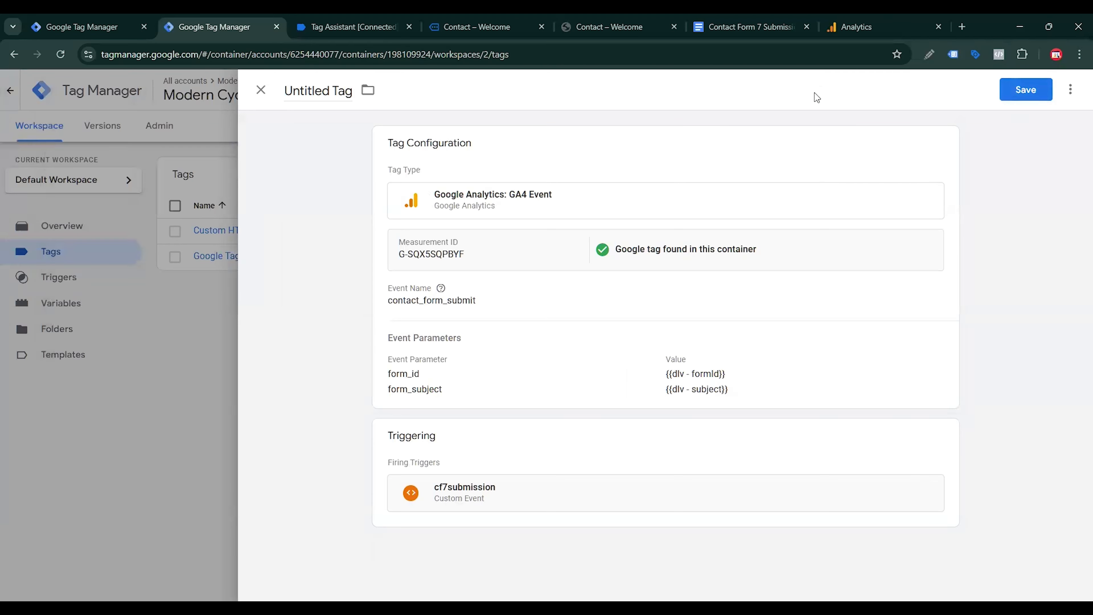
# Step: Name the GA4 event tag "cf7 submission tag" and save it
pyautogui.tripleClick(336, 95)
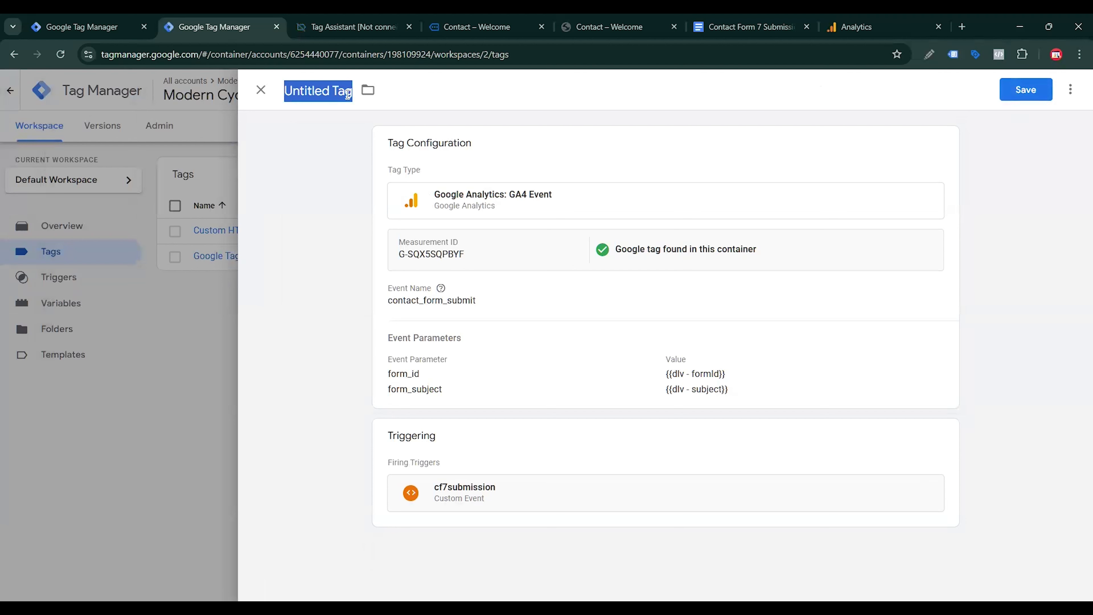
pyautogui.hotkey('ctrl', 'v')
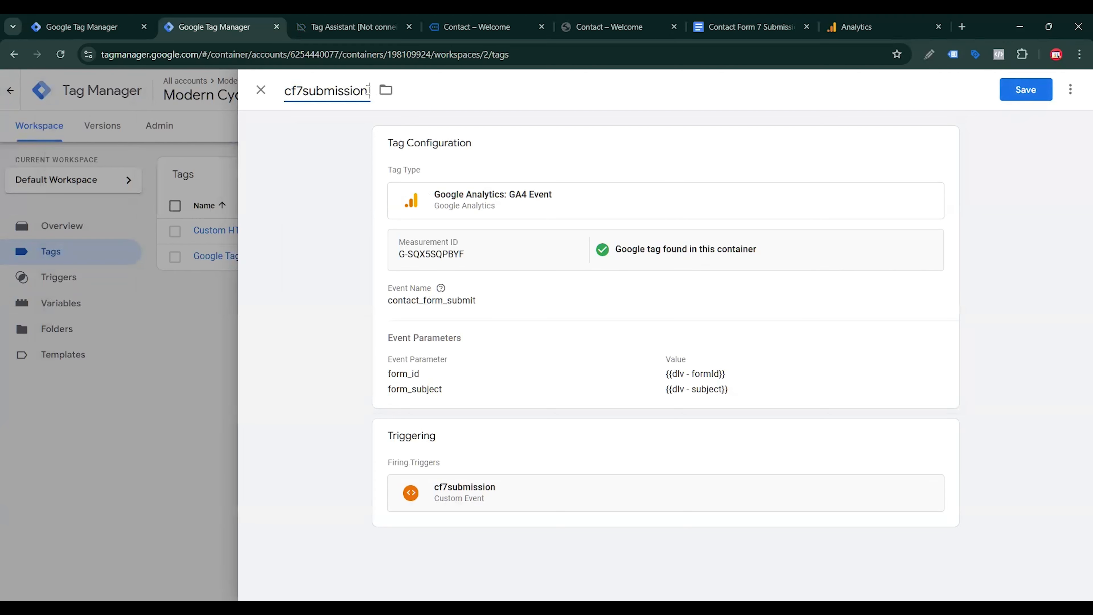
pyautogui.click(303, 90)
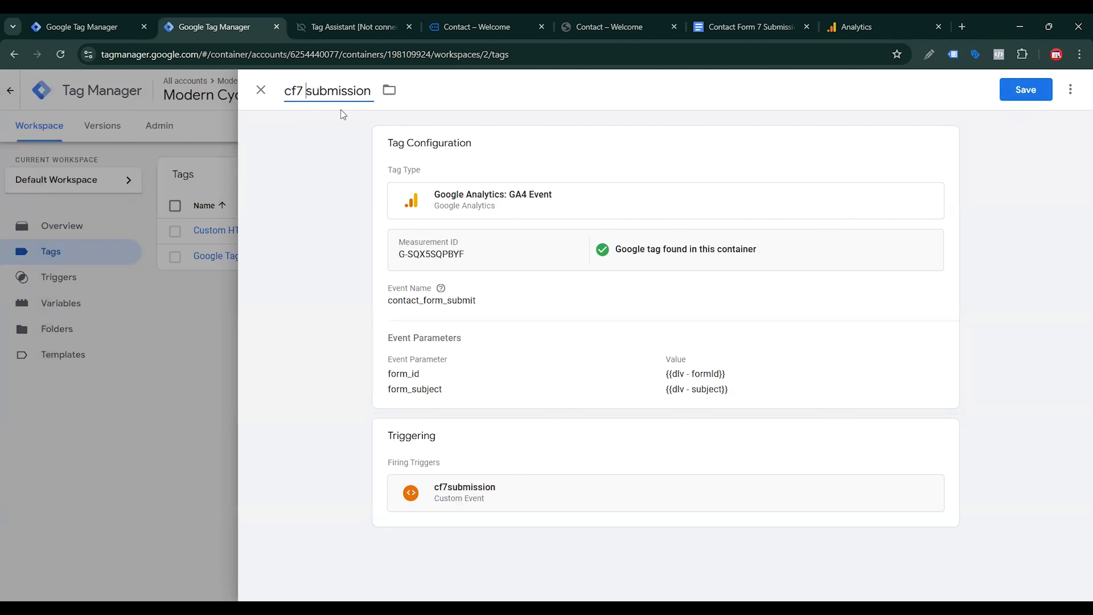
pyautogui.click(373, 92)
pyautogui.write('tag')
pyautogui.click(1052, 94)
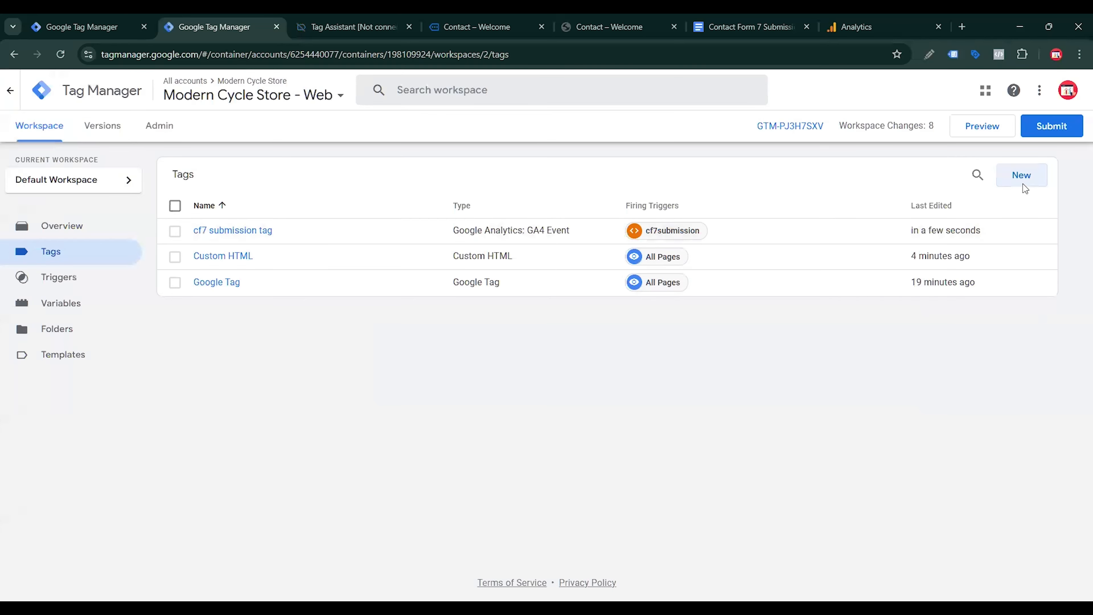
# Step: Preview the container, continue to the connected mranalyst.shop site and open its Contact page
pyautogui.click(974, 132)
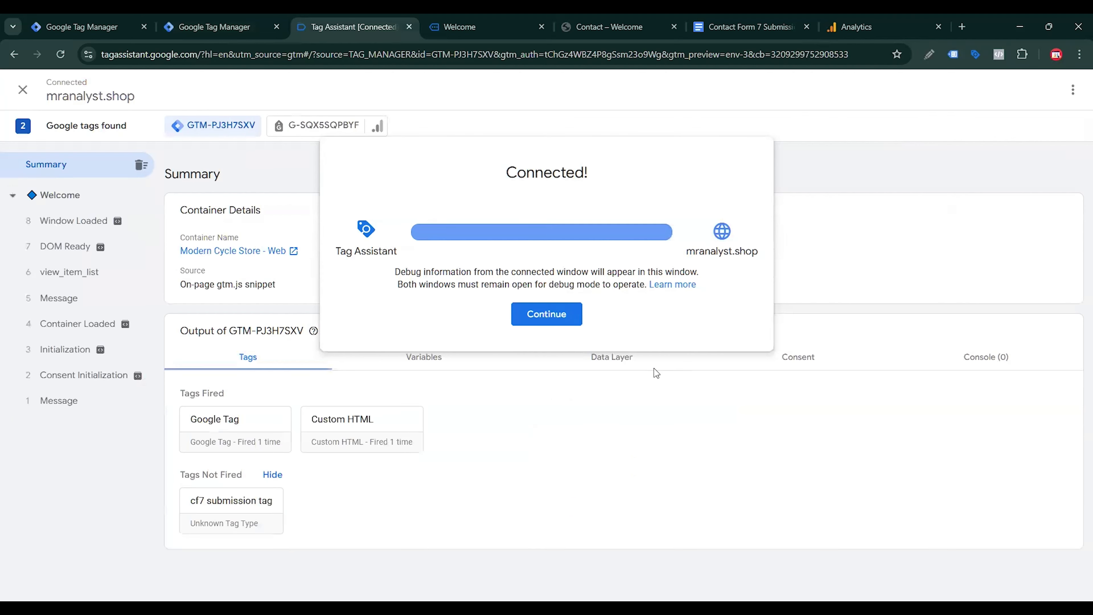
pyautogui.click(547, 314)
pyautogui.click(652, 99)
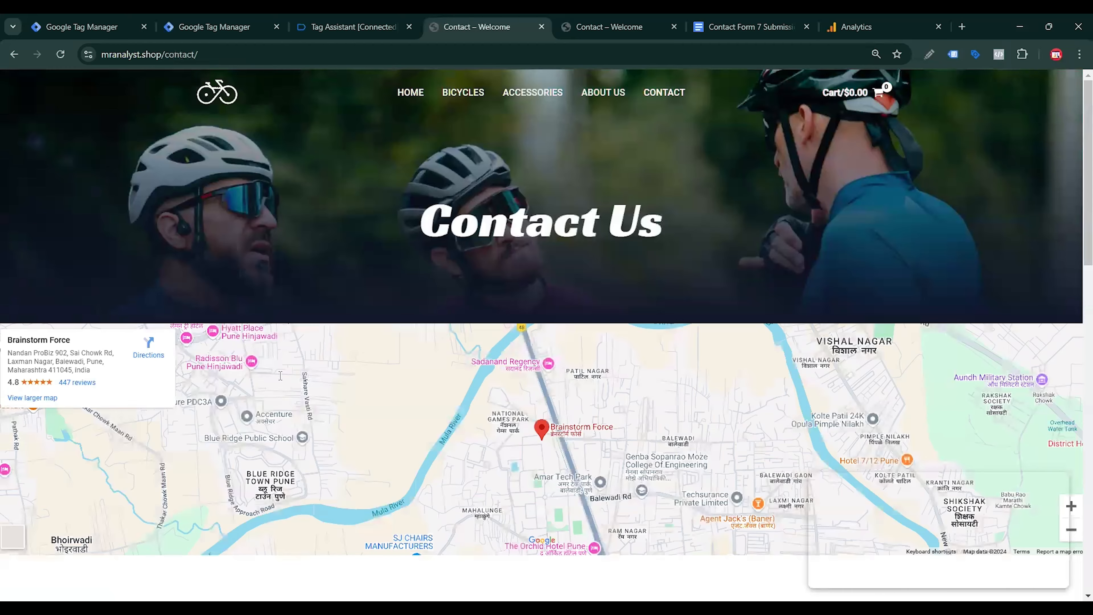
# Step: Fill in the contact form's name and email with the suggested details and enter Hello as the subject
pyautogui.scroll(-10, 280, 376)
pyautogui.click(269, 310)
pyautogui.click(293, 351)
pyautogui.click(265, 421)
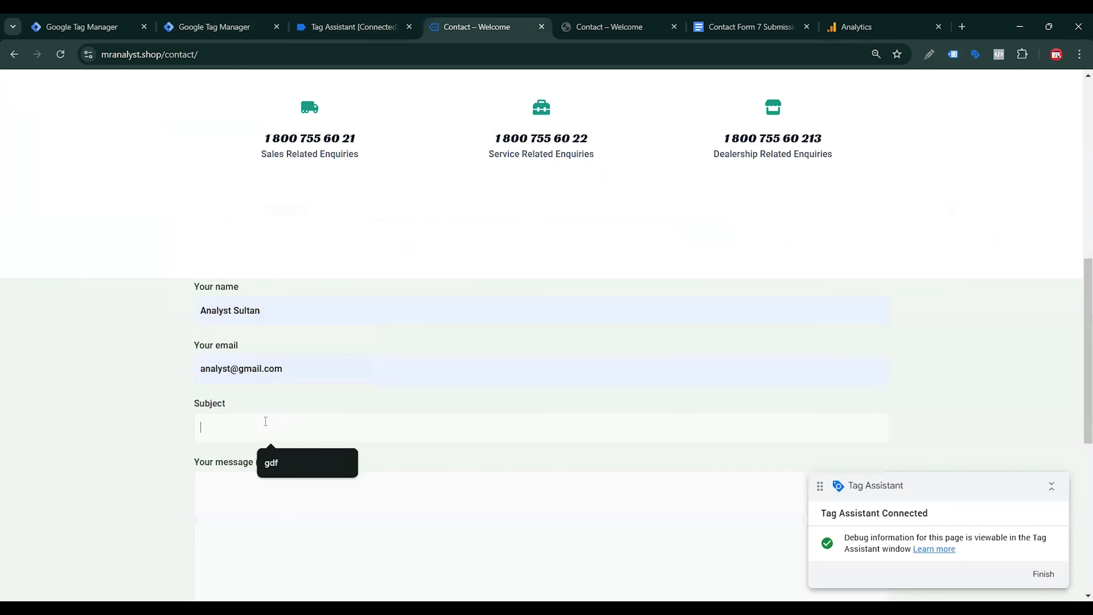
pyautogui.write('H')
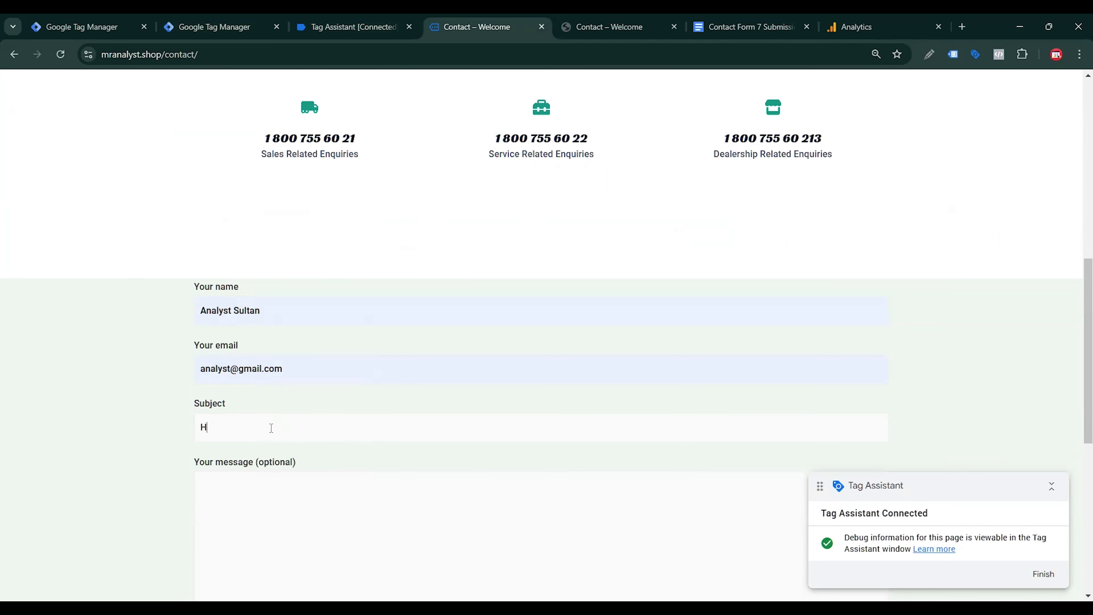
pyautogui.write('ello')
# Step: Copy the label "Your message (optional)" into the form's message field and submit the form
pyautogui.moveTo(297, 463); pyautogui.dragTo(186, 465)
pyautogui.hotkey('ctrl', 'c')
pyautogui.click(246, 535)
pyautogui.hotkey('ctrl', 'v')
pyautogui.scroll(-5, 254, 528)
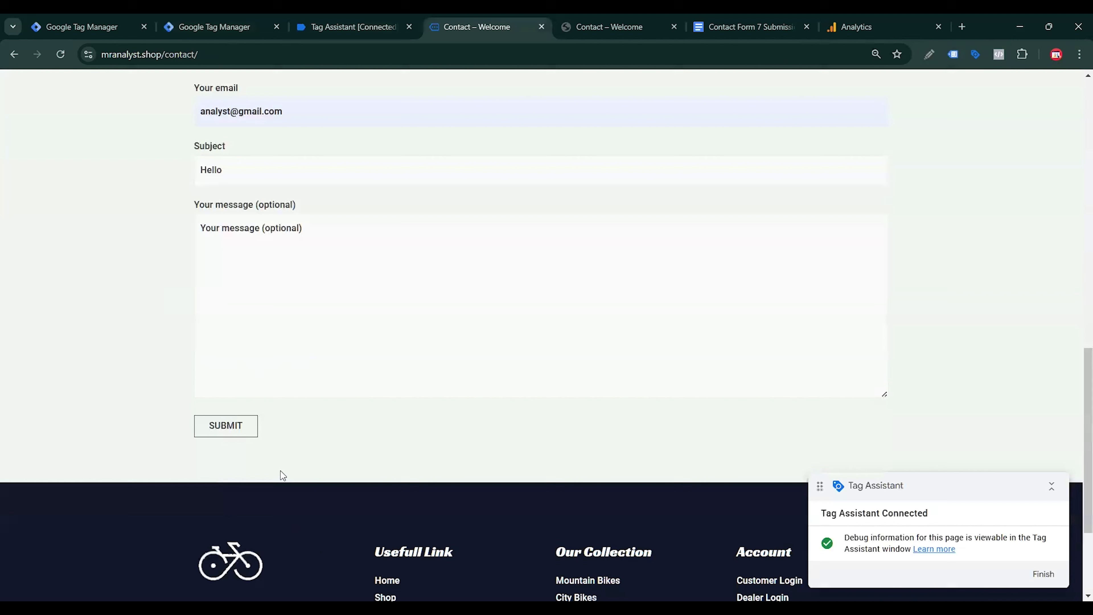
pyautogui.click(222, 432)
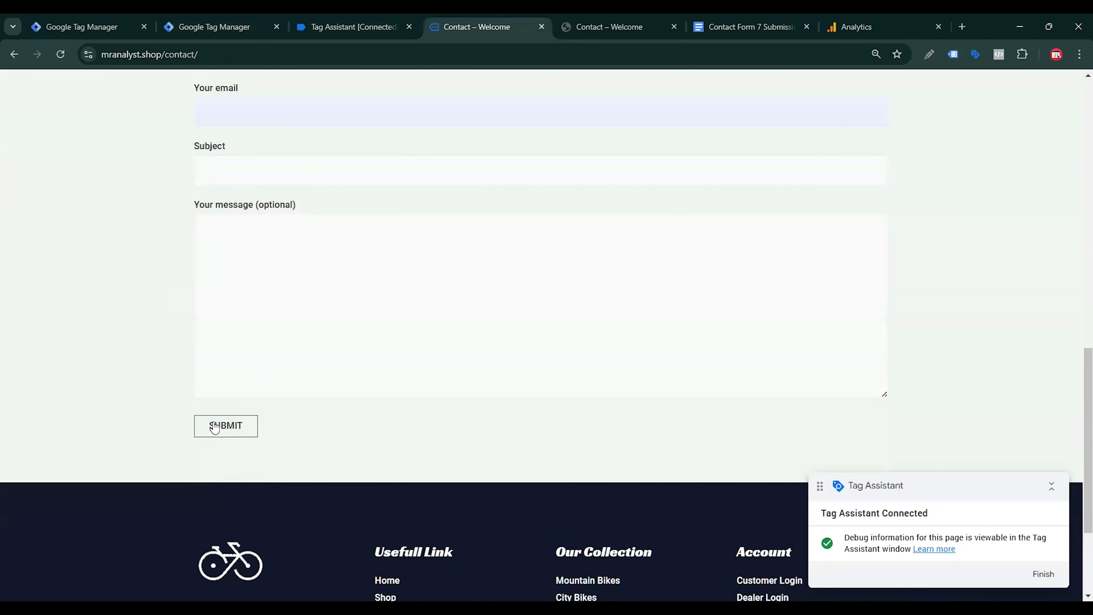
# Step: In Tag Assistant, check the cf7submission event's fired tags and the values of dlv - formId, dlv - subject and Event
pyautogui.click(358, 23)
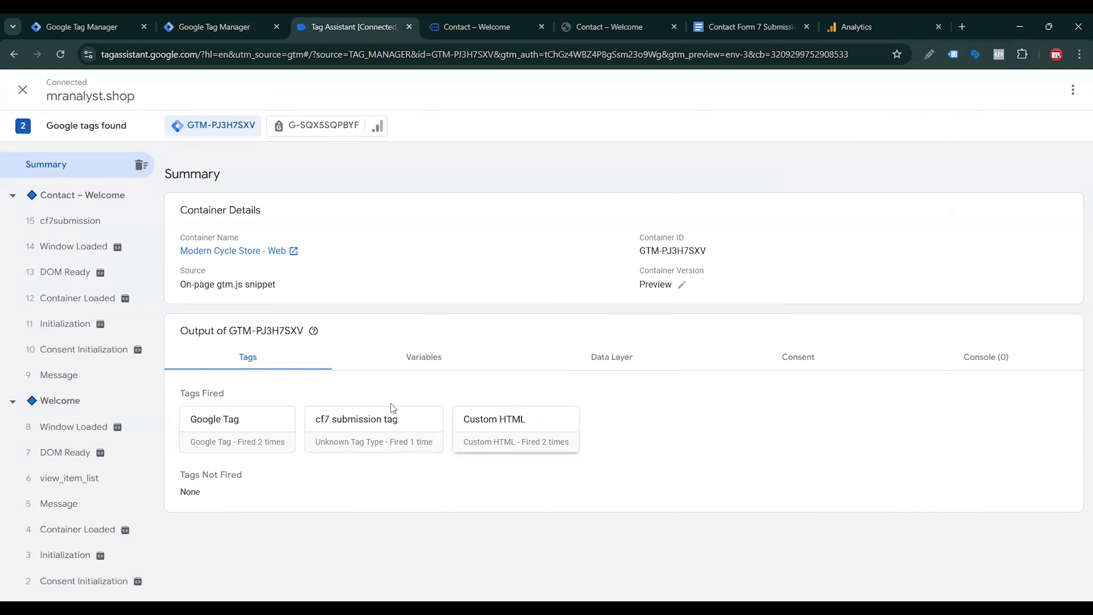
pyautogui.click(83, 227)
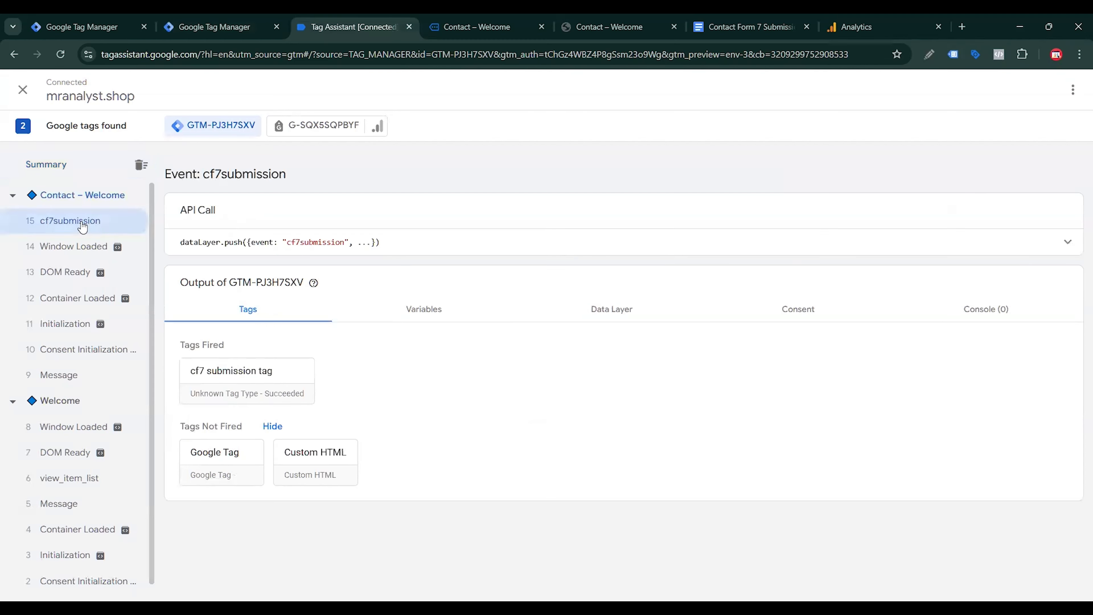
pyautogui.click(431, 317)
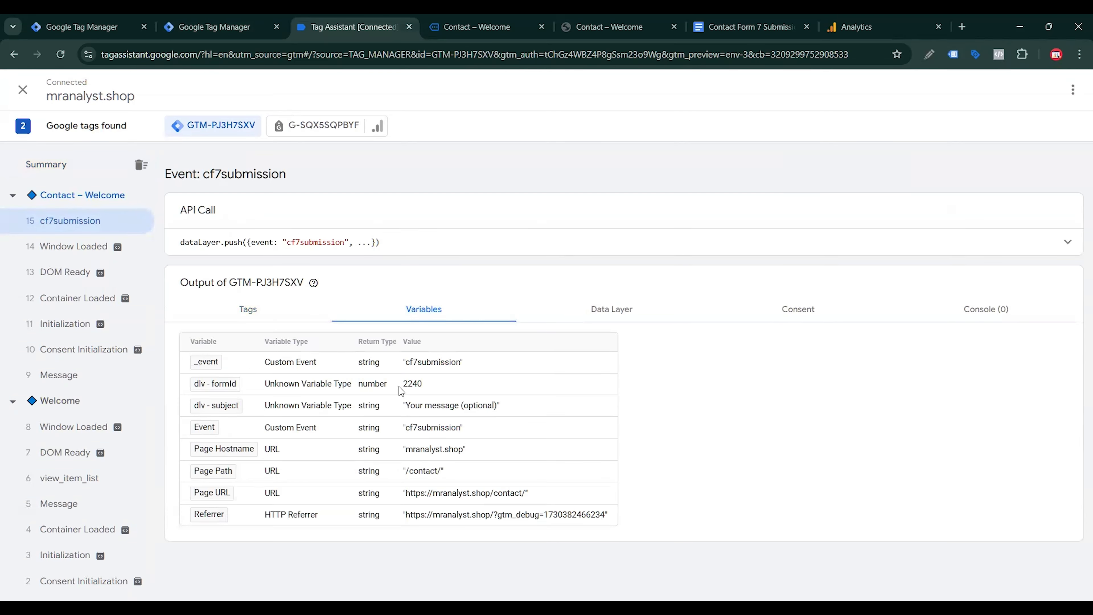
pyautogui.moveTo(400, 386); pyautogui.dragTo(514, 406)
pyautogui.click(411, 411)
pyautogui.click(512, 411)
pyautogui.moveTo(266, 448); pyautogui.dragTo(520, 441)
pyautogui.click(420, 433)
pyautogui.moveTo(369, 428); pyautogui.dragTo(469, 429)
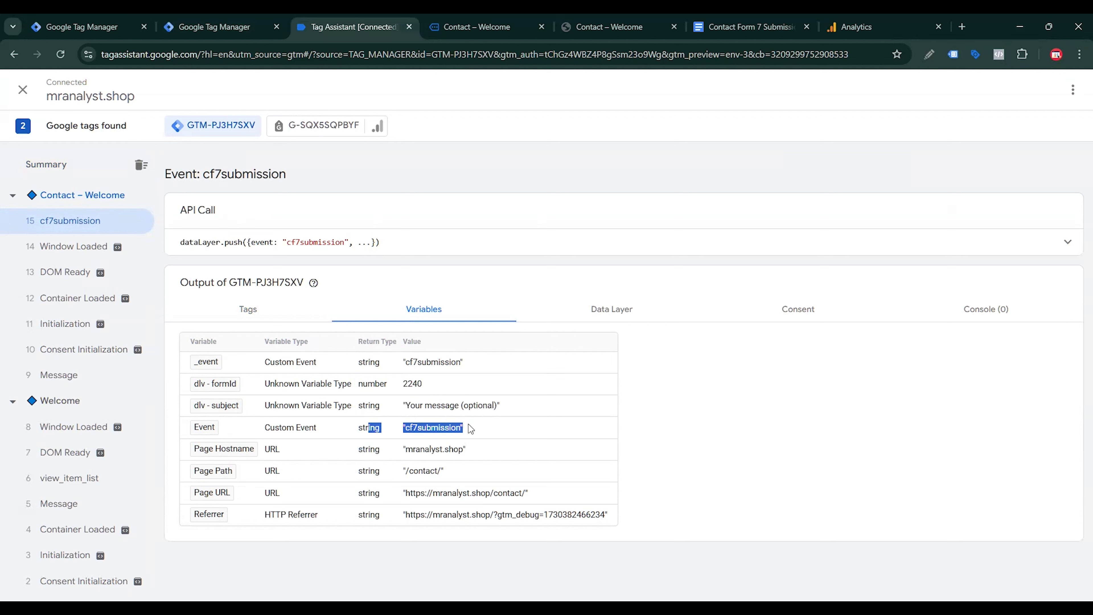
pyautogui.click(469, 429)
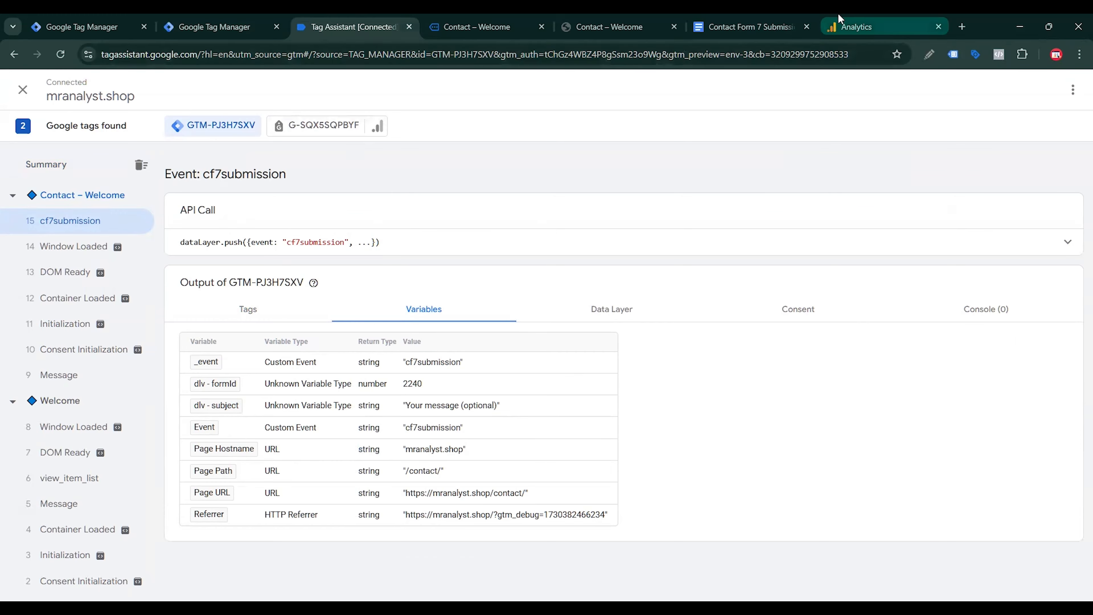
# Step: Switch to Google Analytics, open DebugView for the property and examine the contact_form_submit event's parameters
pyautogui.click(843, 25)
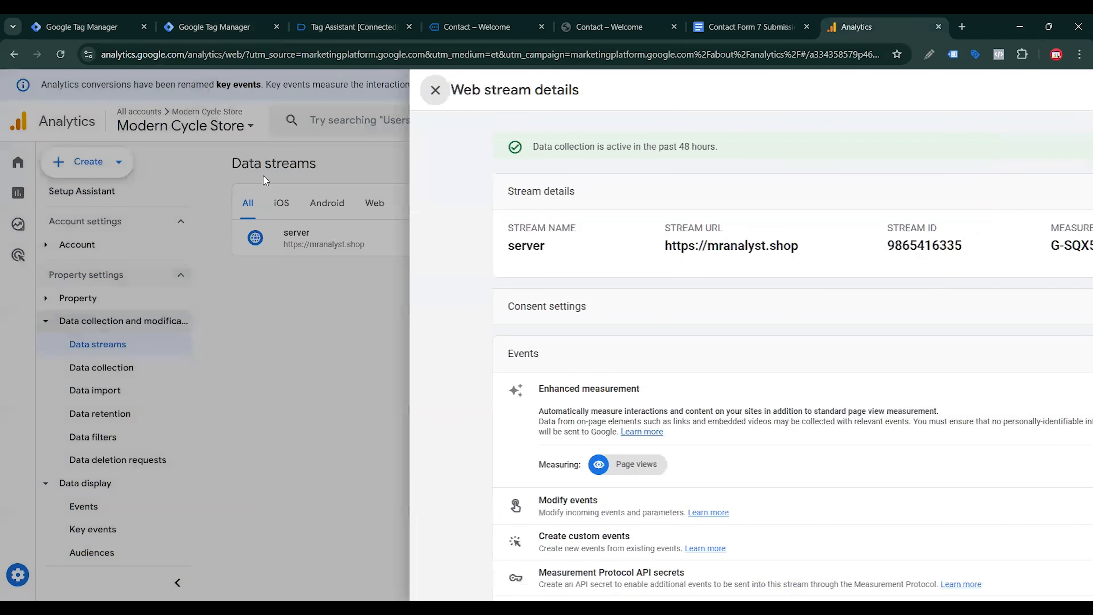
pyautogui.click(266, 179)
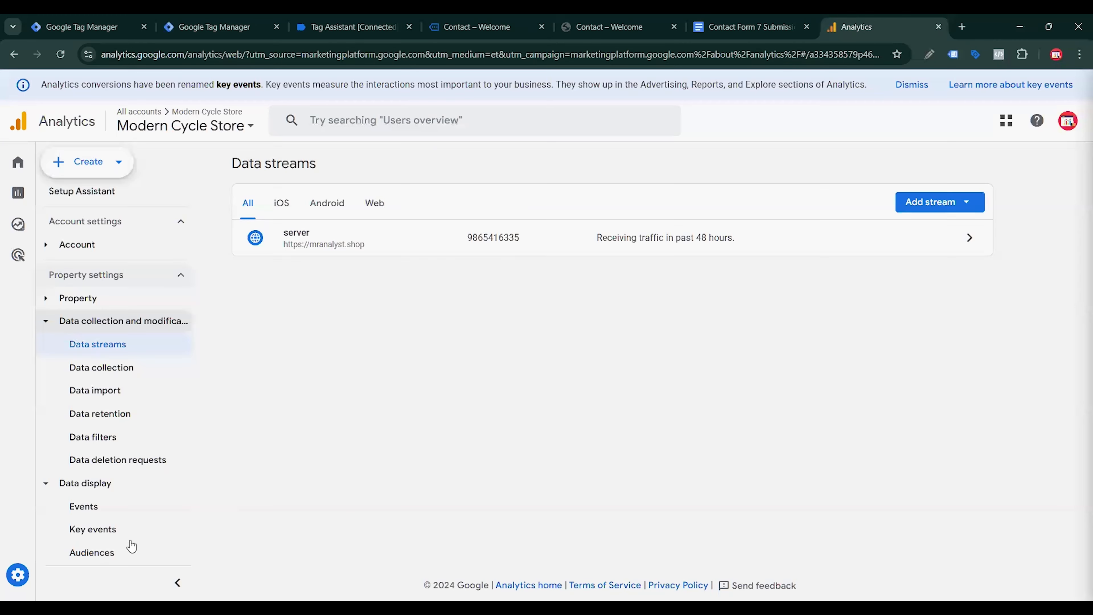
pyautogui.scroll(-4, 134, 530)
pyautogui.click(101, 529)
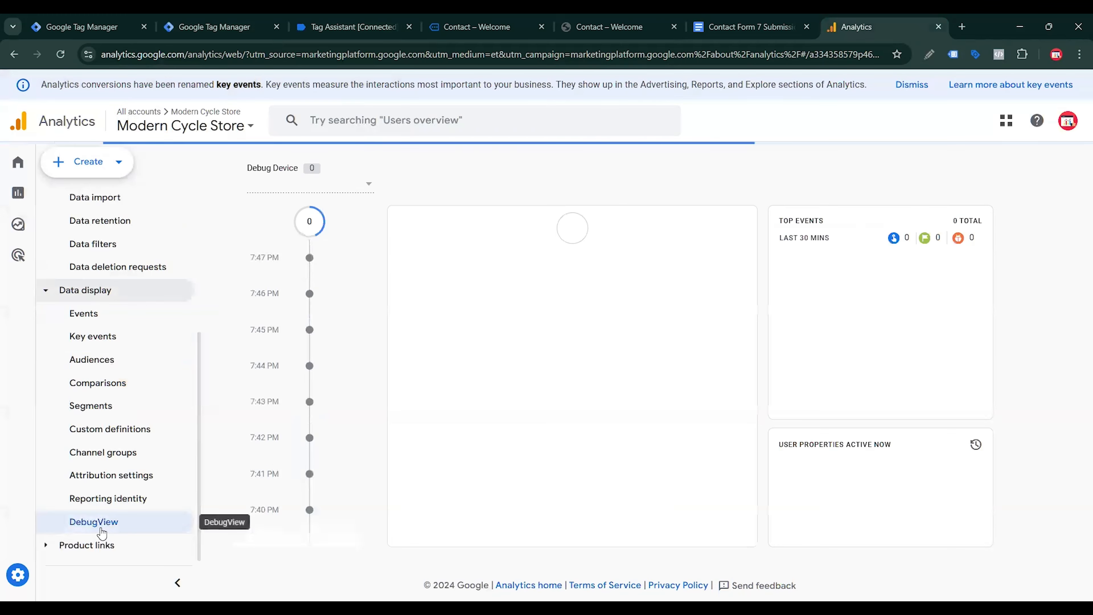
pyautogui.click(633, 366)
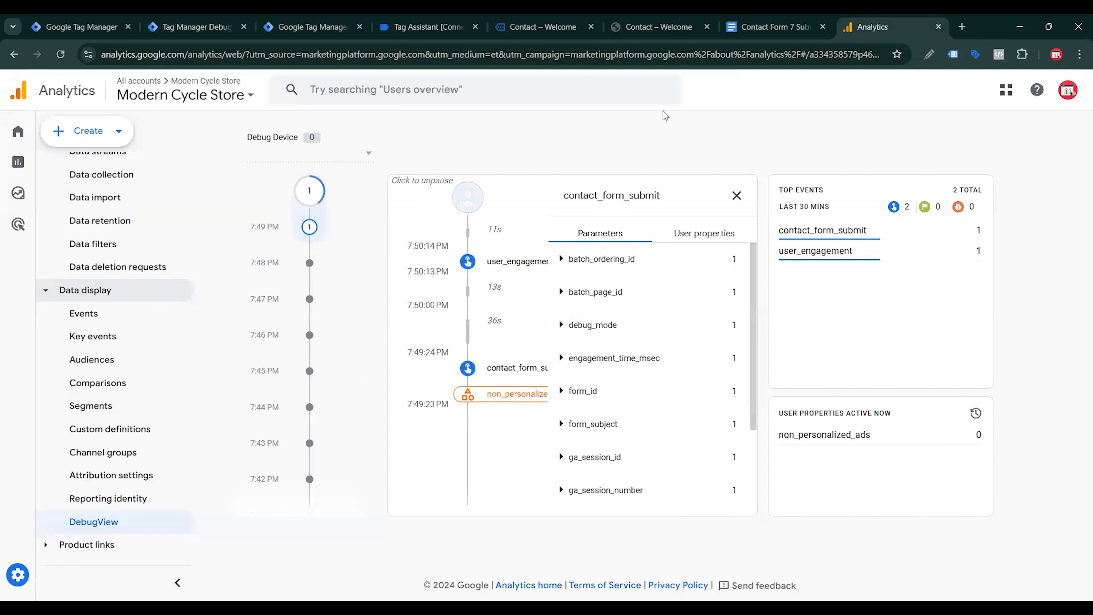
pyautogui.click(656, 280)
pyautogui.click(658, 283)
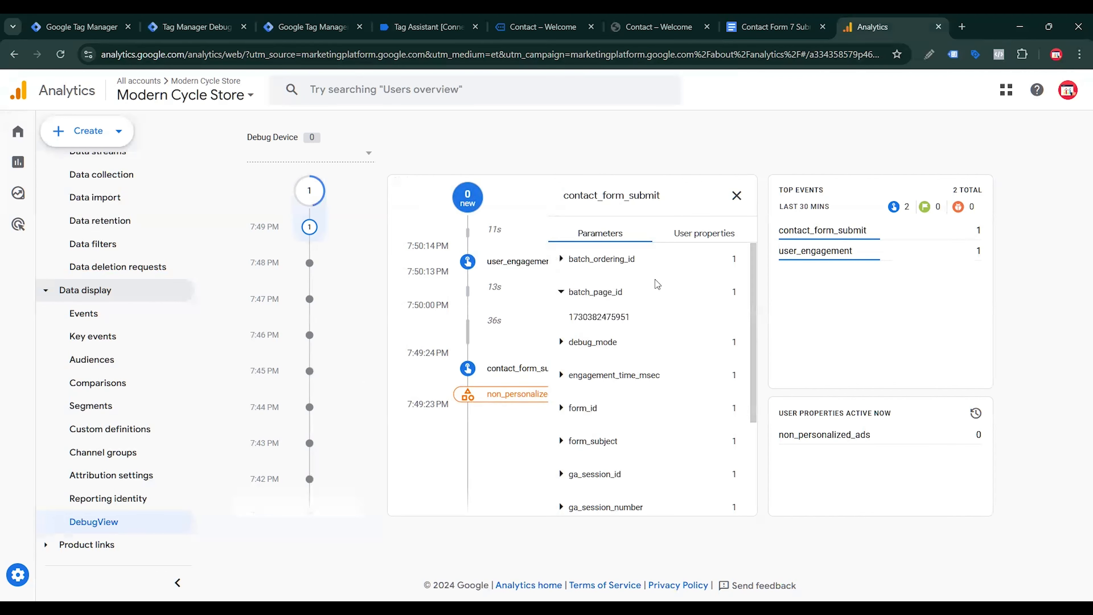